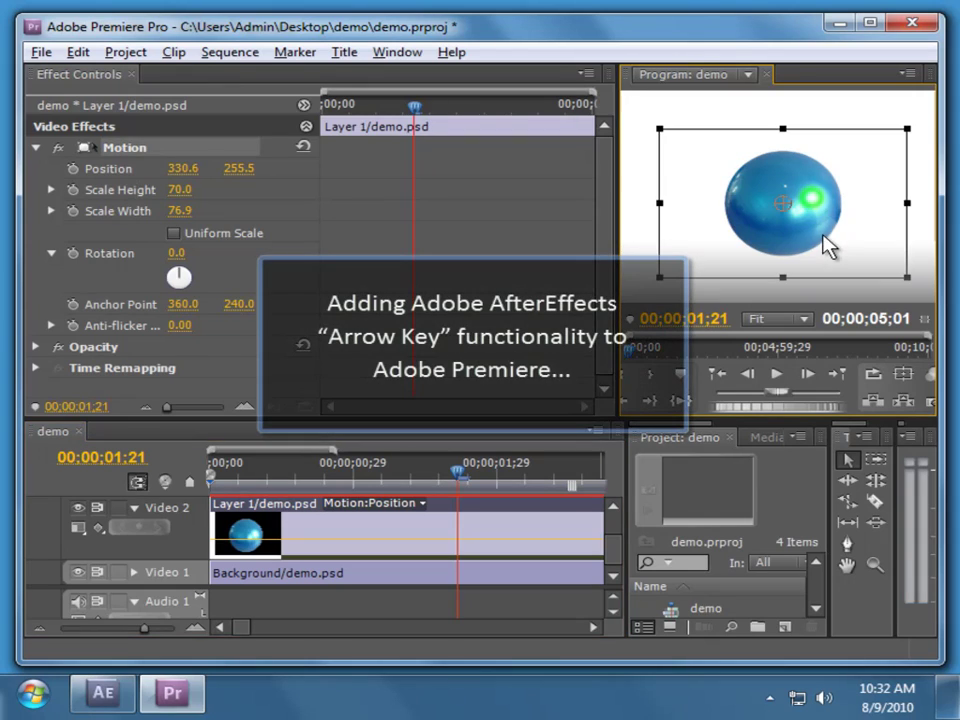
Nudge the ball clip to Position 342.0, 246.4, then bring up the After Effects demo composition
mouse_move(815, 240)
mouse_down()
mouse_move(806, 243)
mouse_move(819, 213)
mouse_up()
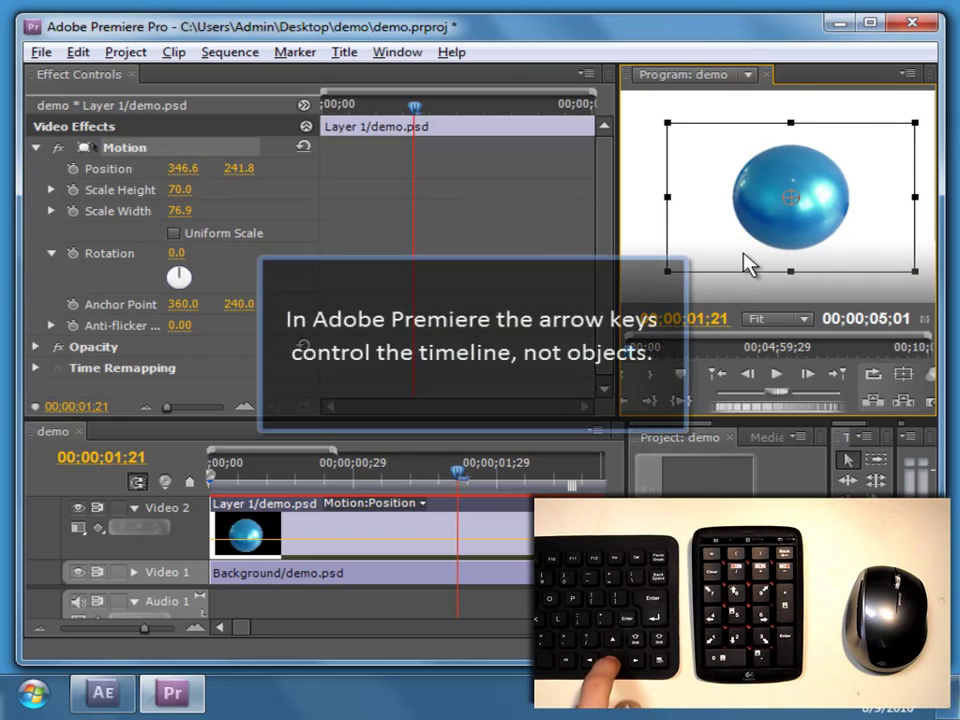
key(Left)
key(Left)
key(Left)
key(Left)
key(Left)
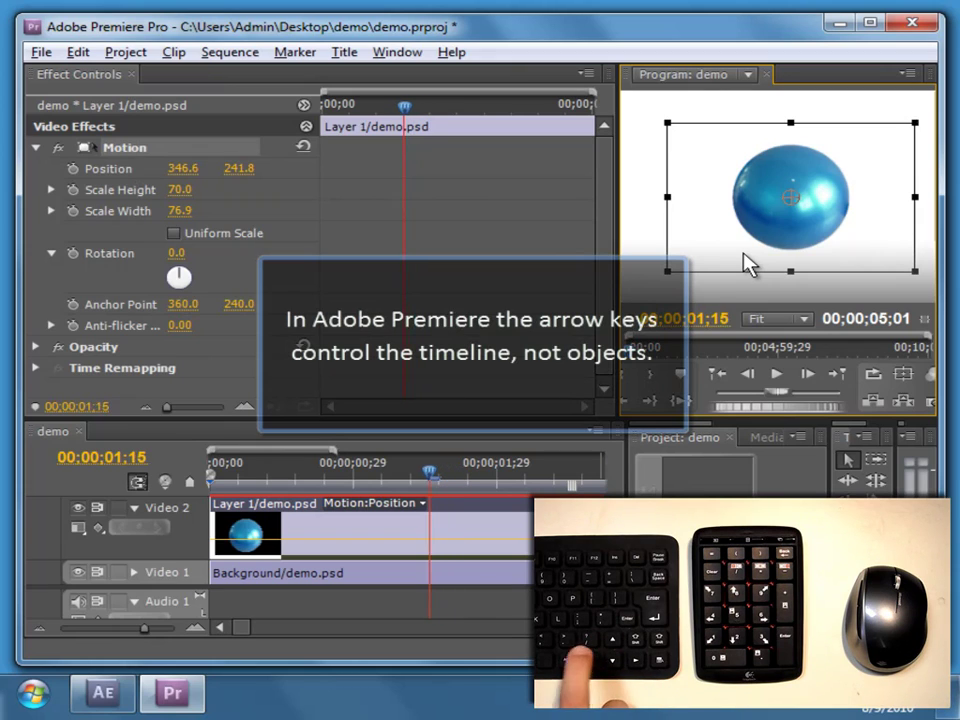
key(Left)
key(Left)
key(Left)
key(Left)
key(Left)
key(Left)
key(Right)
key(Right)
key(Right)
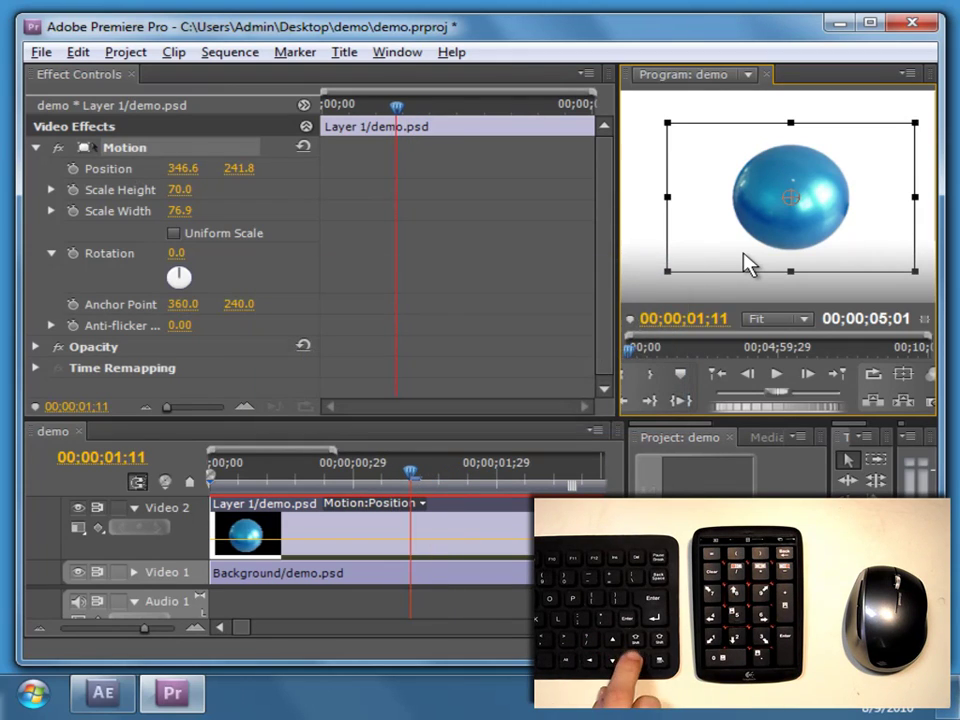
key(Right)
key(Right)
key(Right)
key(Right)
key(Right)
key(Right)
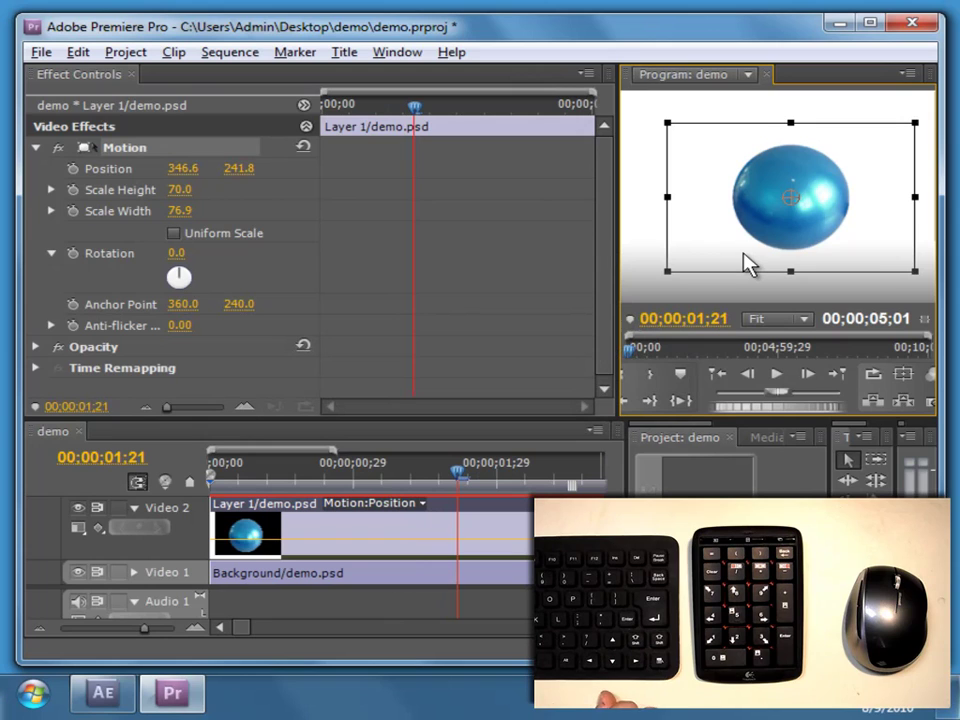
drag(774, 246, 771, 262)
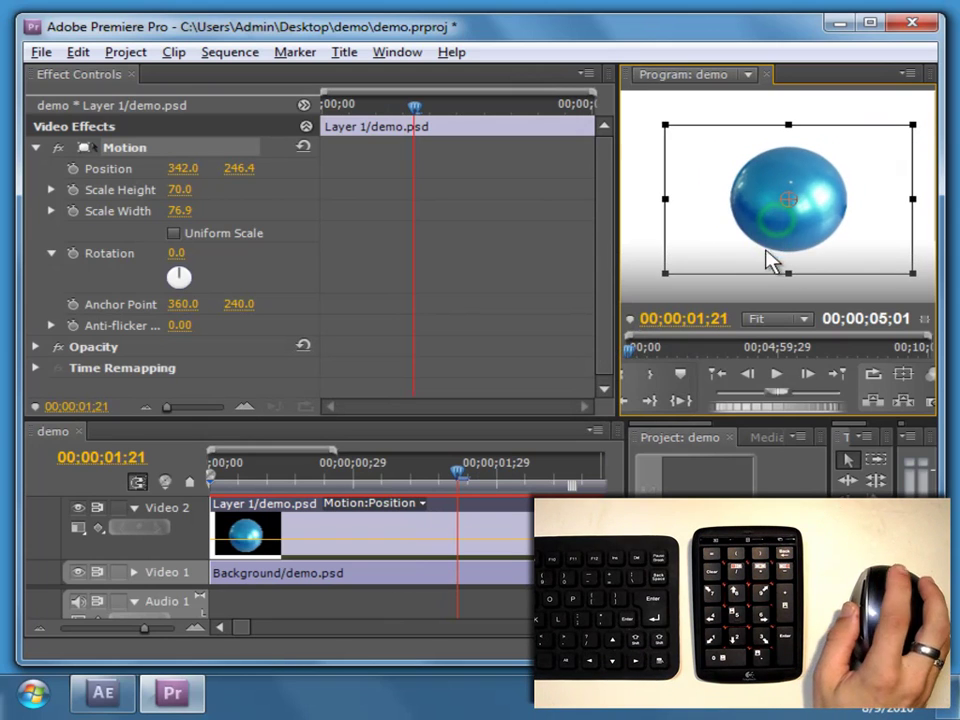
click(105, 694)
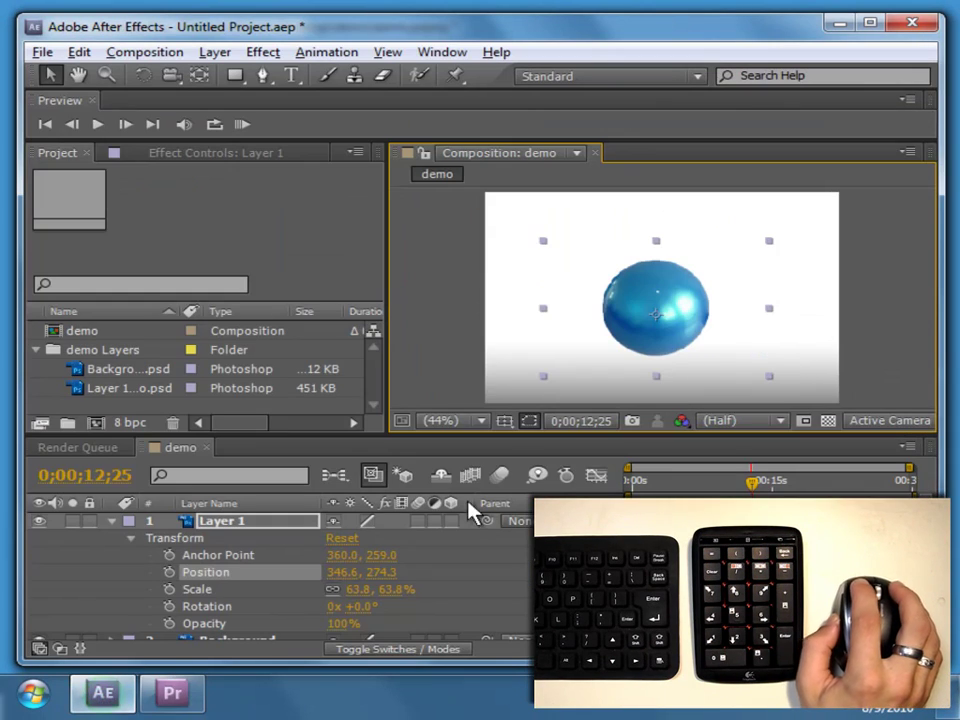
Shift Layer 1 up, down and right with drags and arrow nudges, then reveal the desktop
mouse_move(664, 360)
mouse_down()
mouse_move(662, 380)
mouse_move(697, 340)
mouse_up()
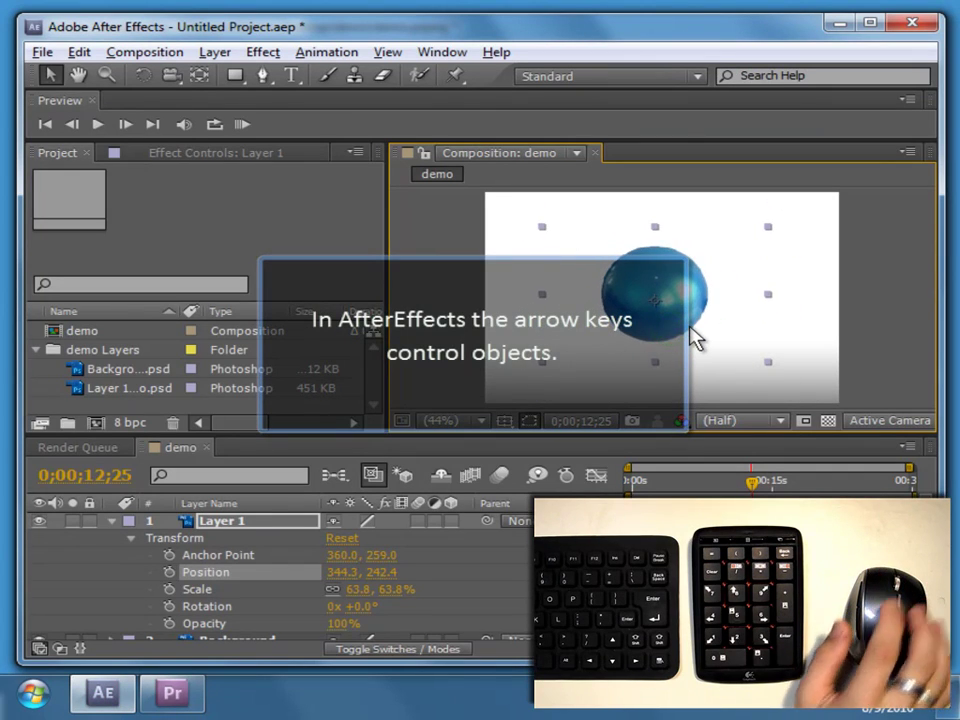
key(Up)
key(Up)
key(Up)
key(Up)
key(Up)
key(Up)
key(Up)
key(Up)
key(Up)
key(Up)
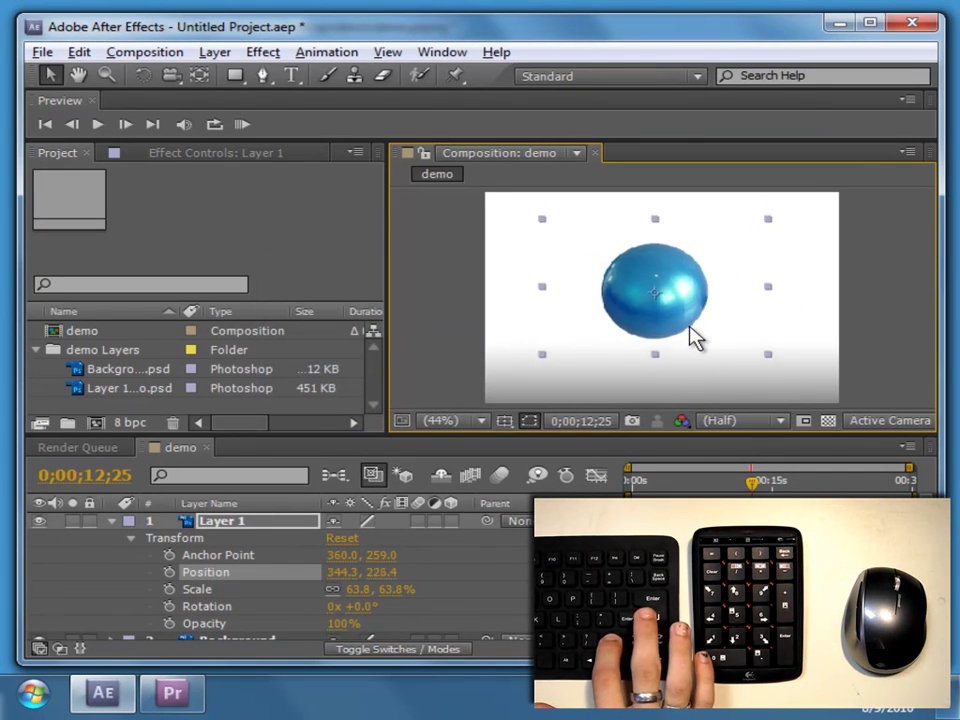
key(Up)
key(Up)
key(Up)
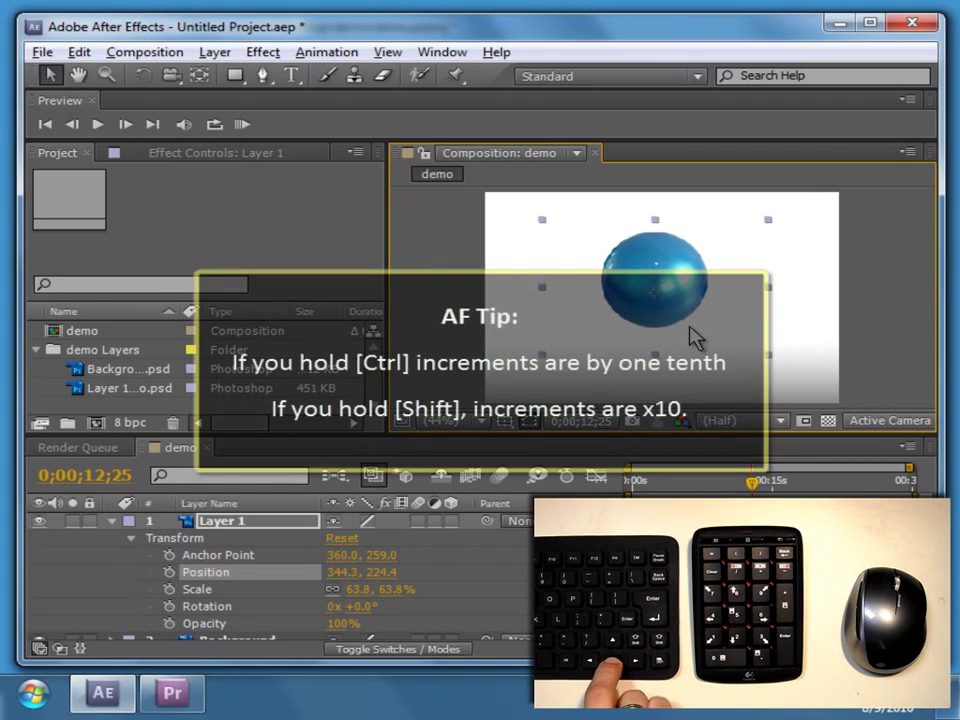
key(Down)
key(Down)
key(Down)
key(Down)
key(Down)
key(Down)
key(Down)
key(Down)
key(Down)
key(Down)
key(Down)
key(Down)
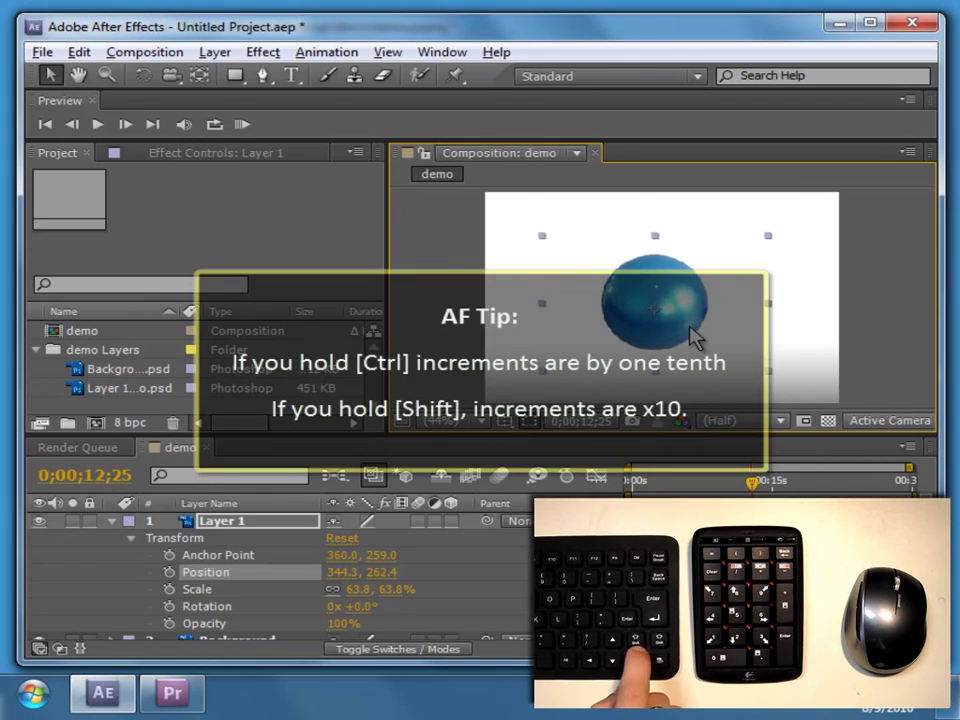
key(Down)
key(Down)
key(Right)
key(Right)
key(Right)
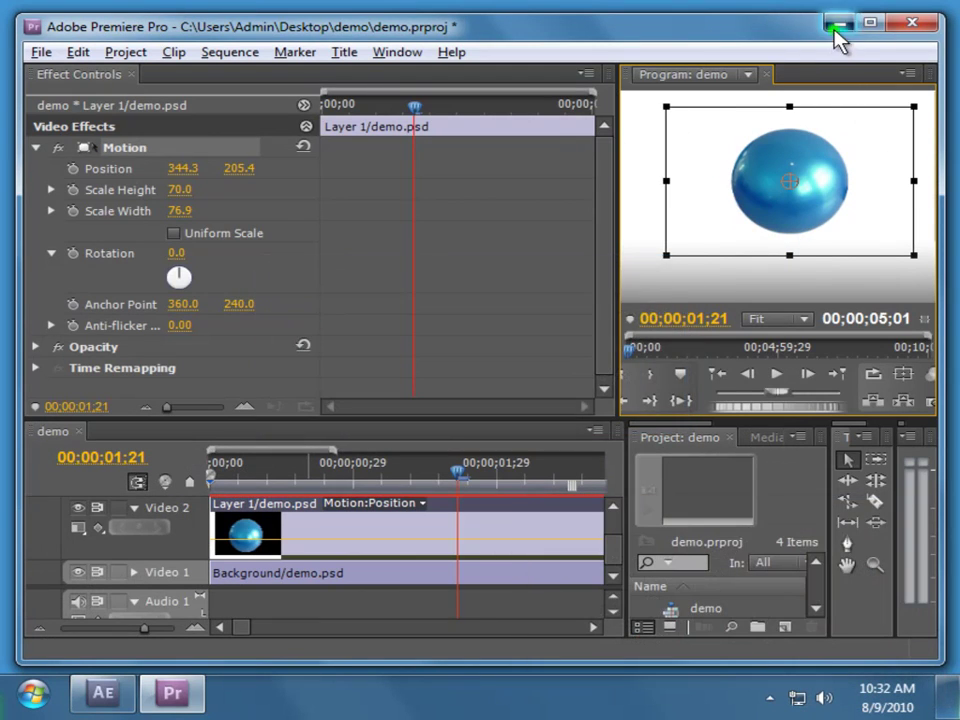
click(836, 26)
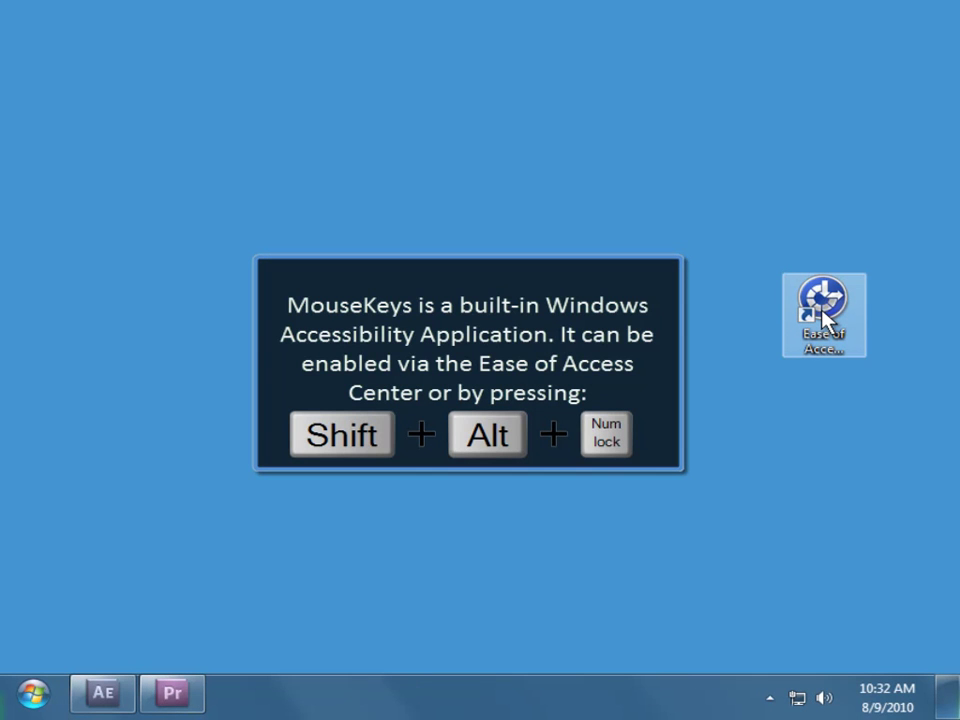
Check Turn on Mouse Keys under Make the keyboard easier to use, then close Ease of Access
double_click(825, 316)
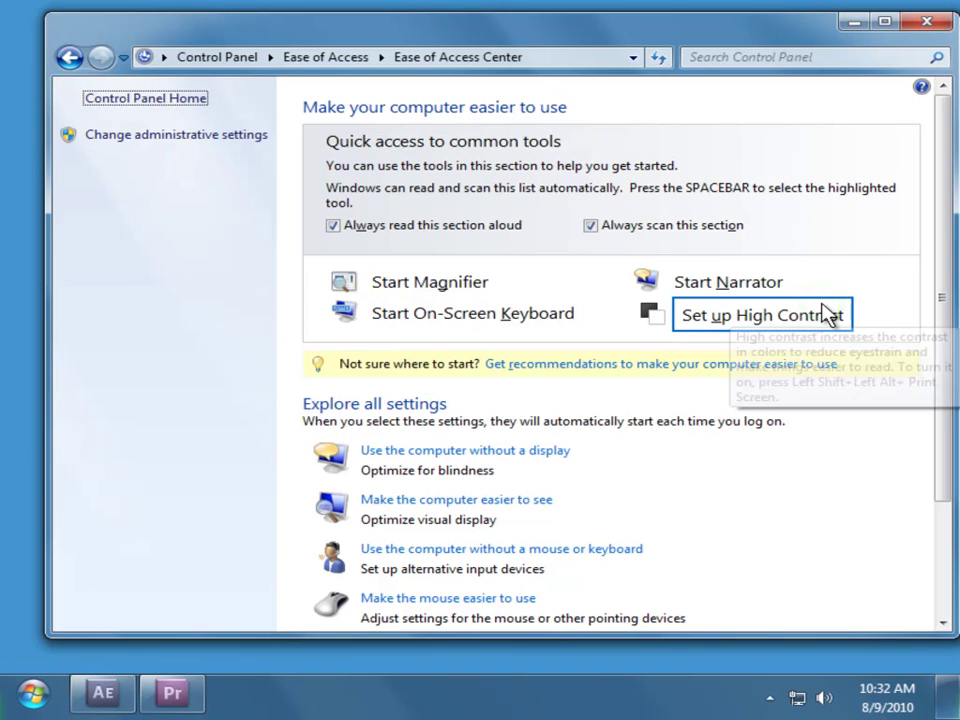
scroll(938, 300, down, 3)
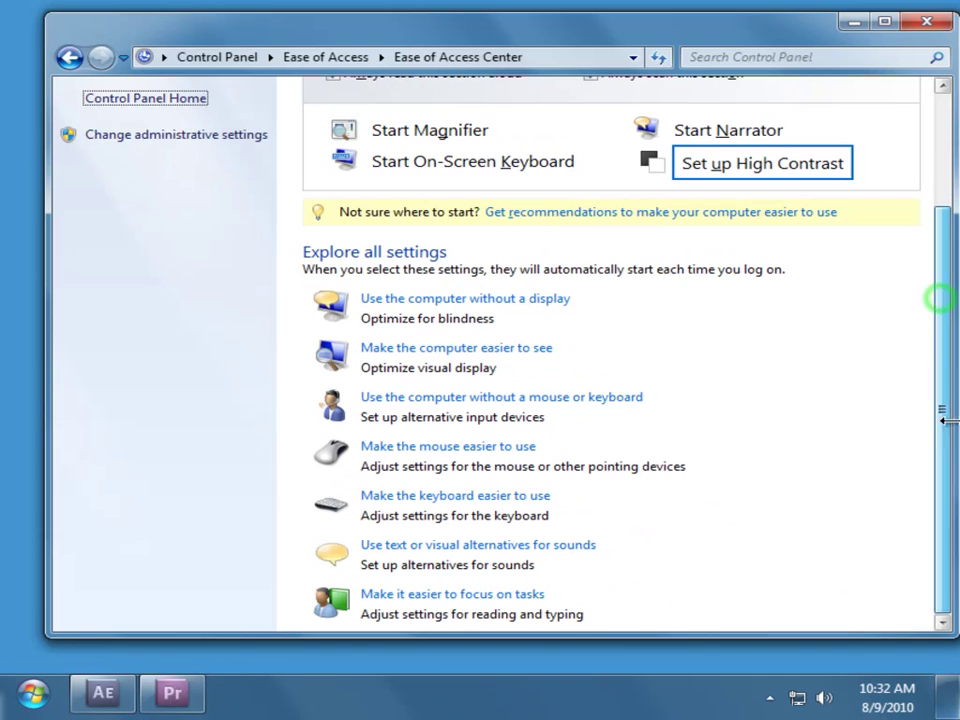
click(480, 500)
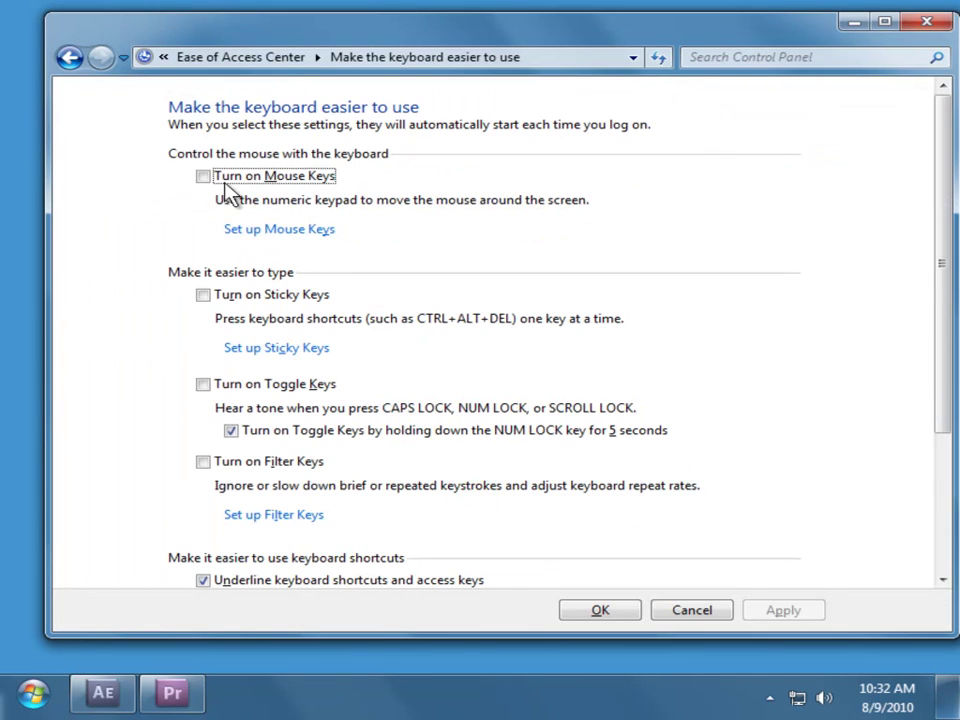
click(204, 177)
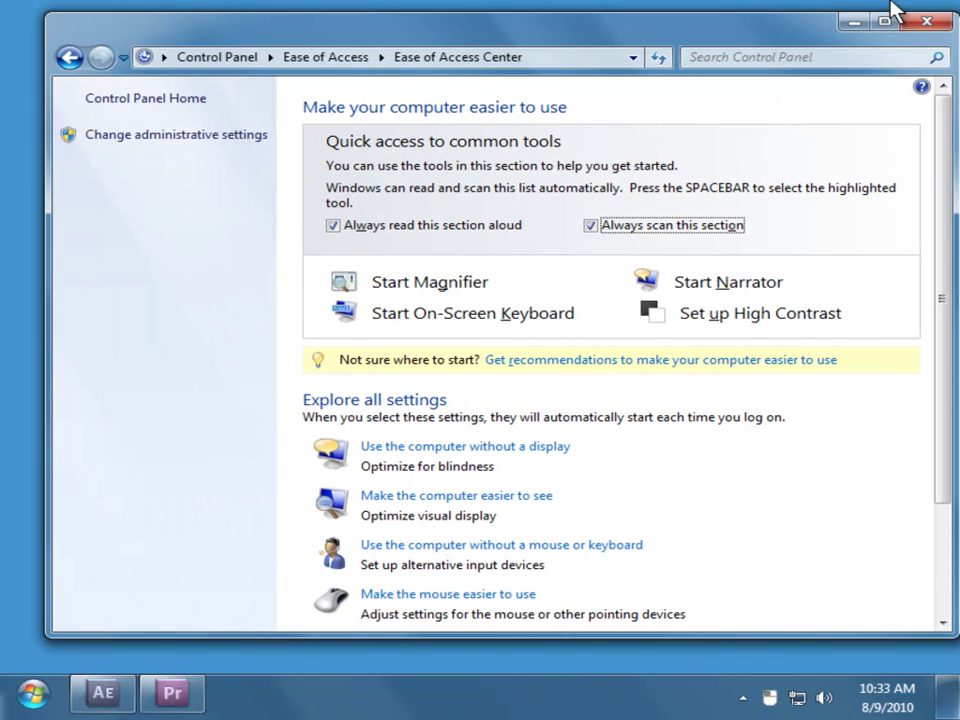
click(855, 24)
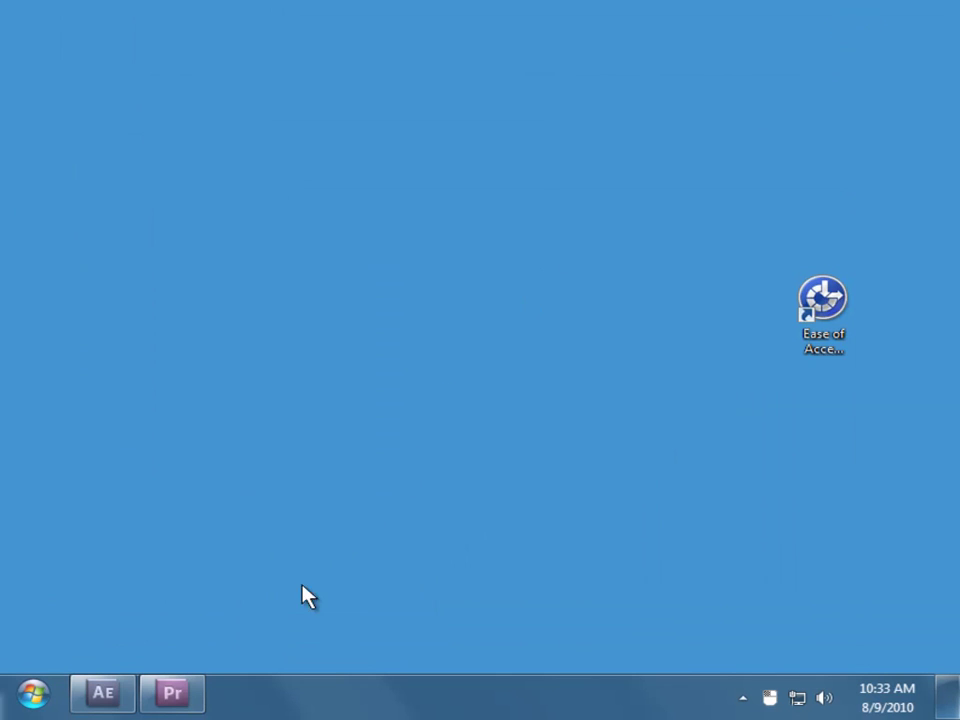
Bring Premiere Pro back and nudge the ball down and left in the frame
click(190, 697)
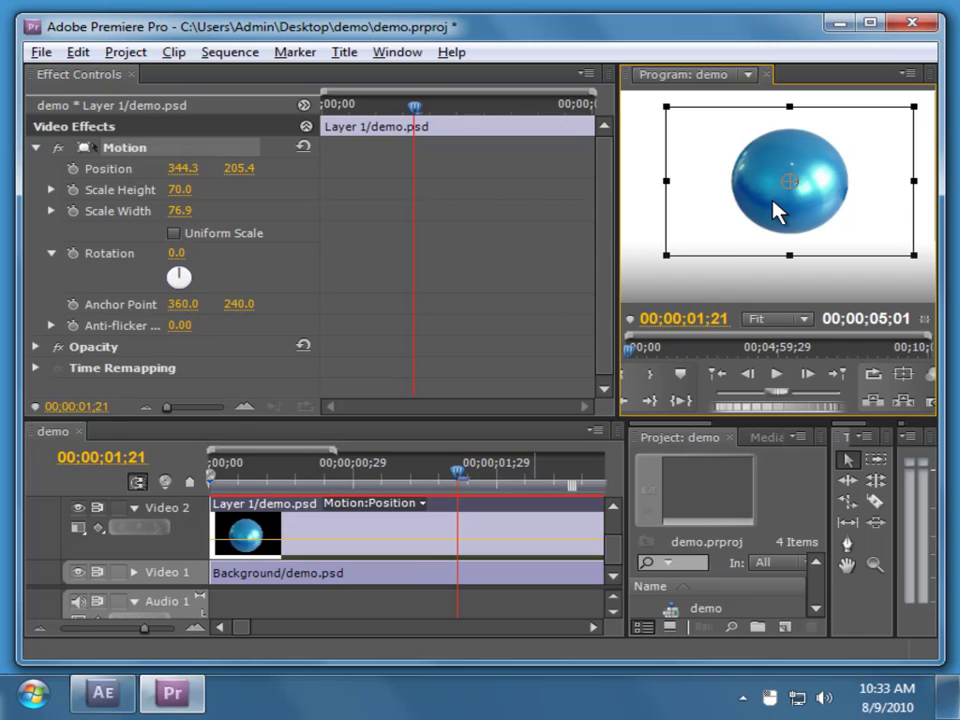
drag(776, 210, 774, 215)
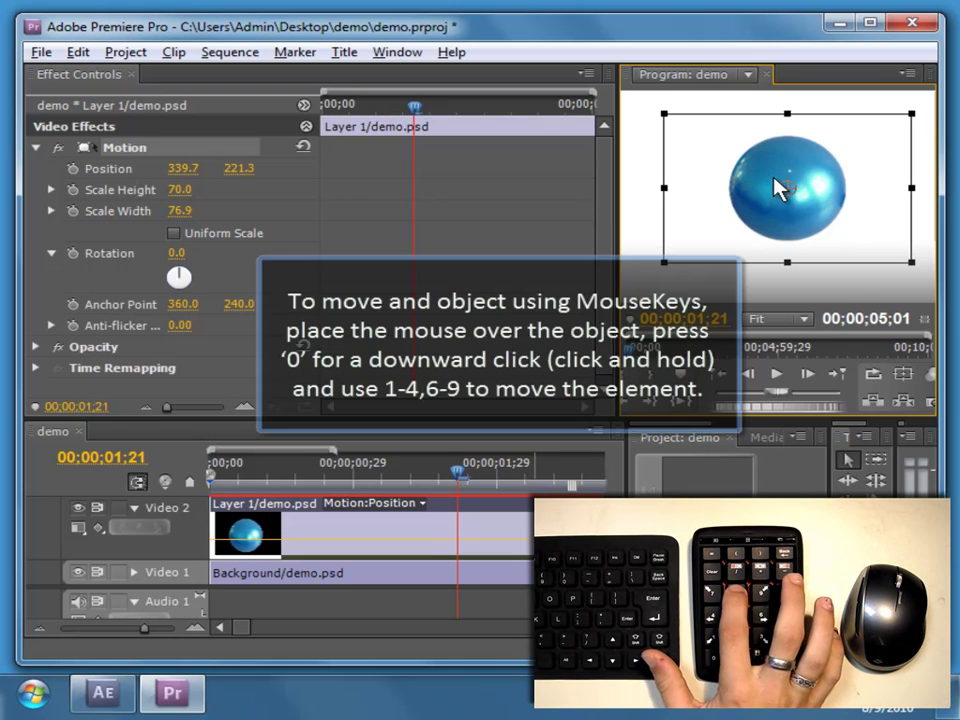
drag(774, 180, 776, 183)
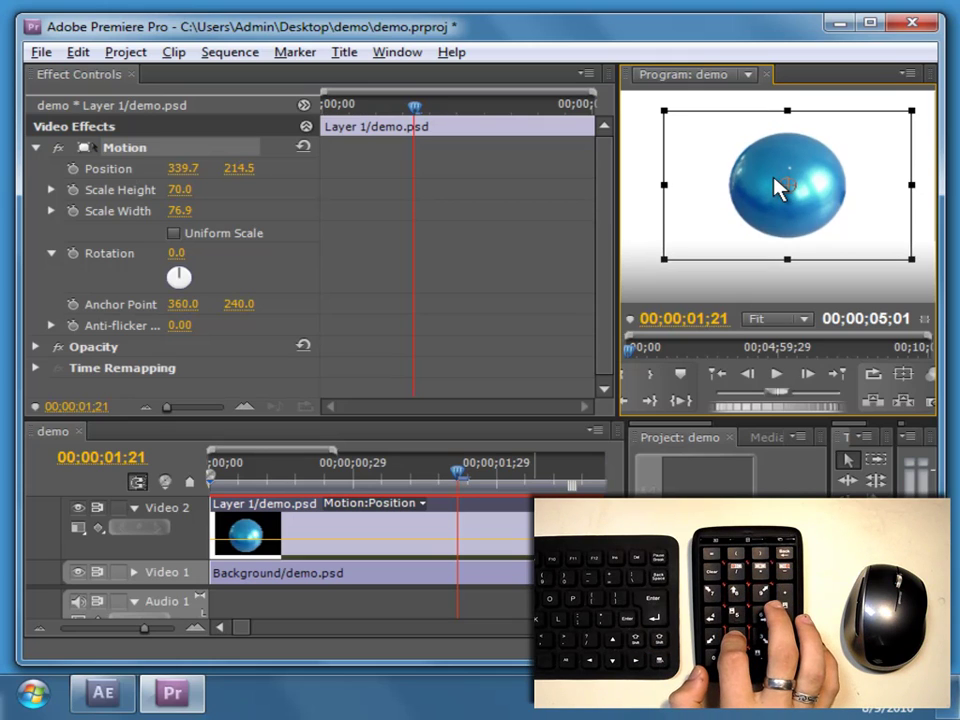
key(Down)
key(Down)
key(Down)
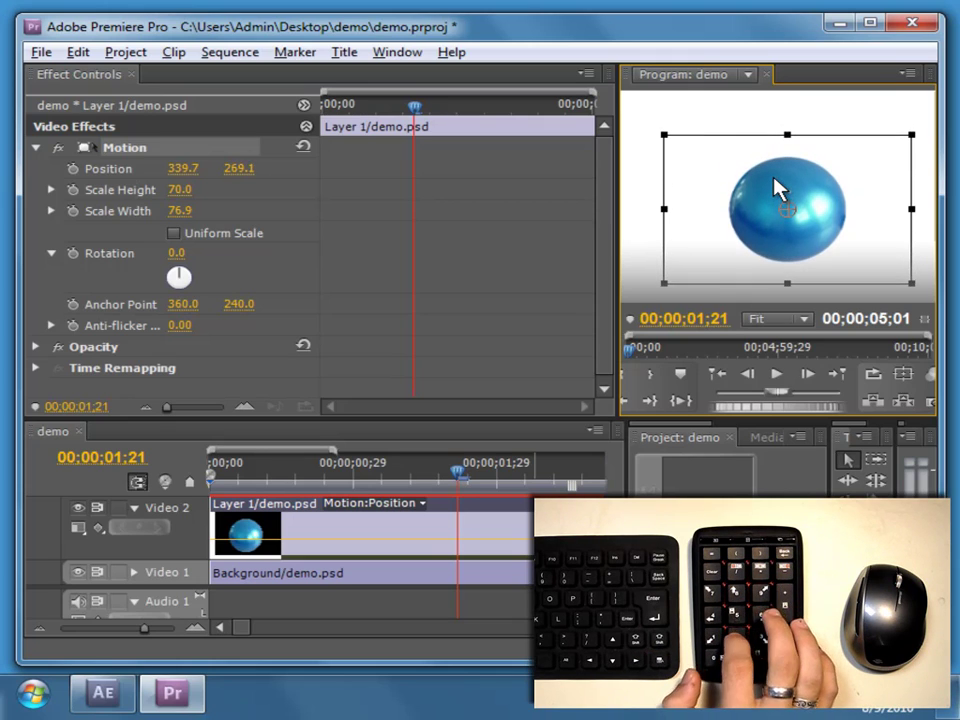
key(Left)
key(Left)
key(Left)
key(Left)
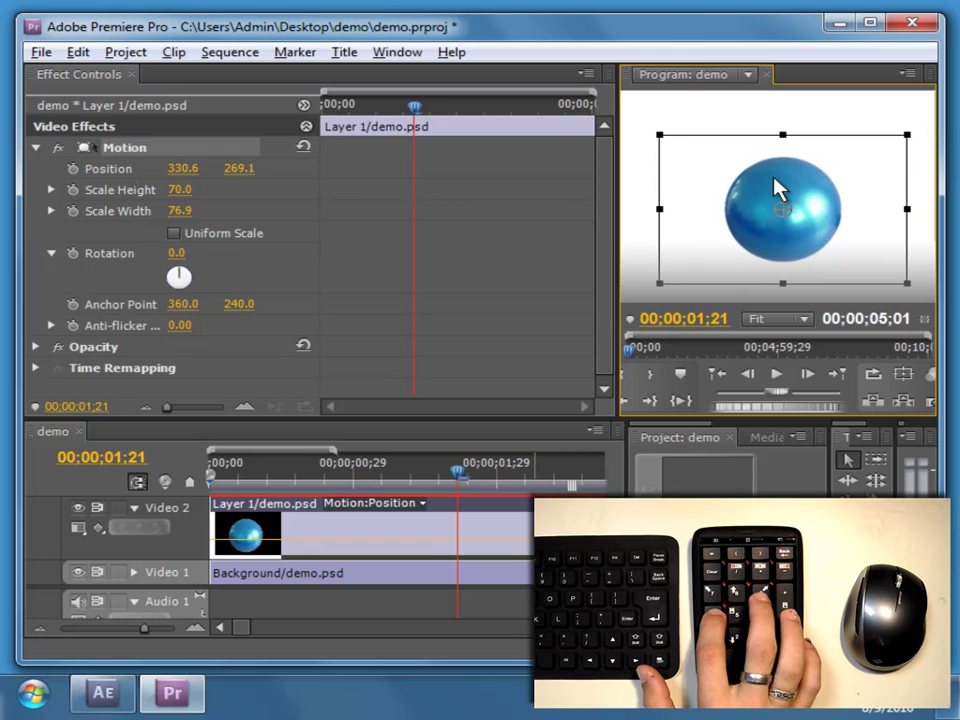
key(Left)
Move the ball up and right until its Position reads 351.1, 244.1
key(Right)
key(Right)
key(Right)
key(Up)
key(Up)
key(Up)
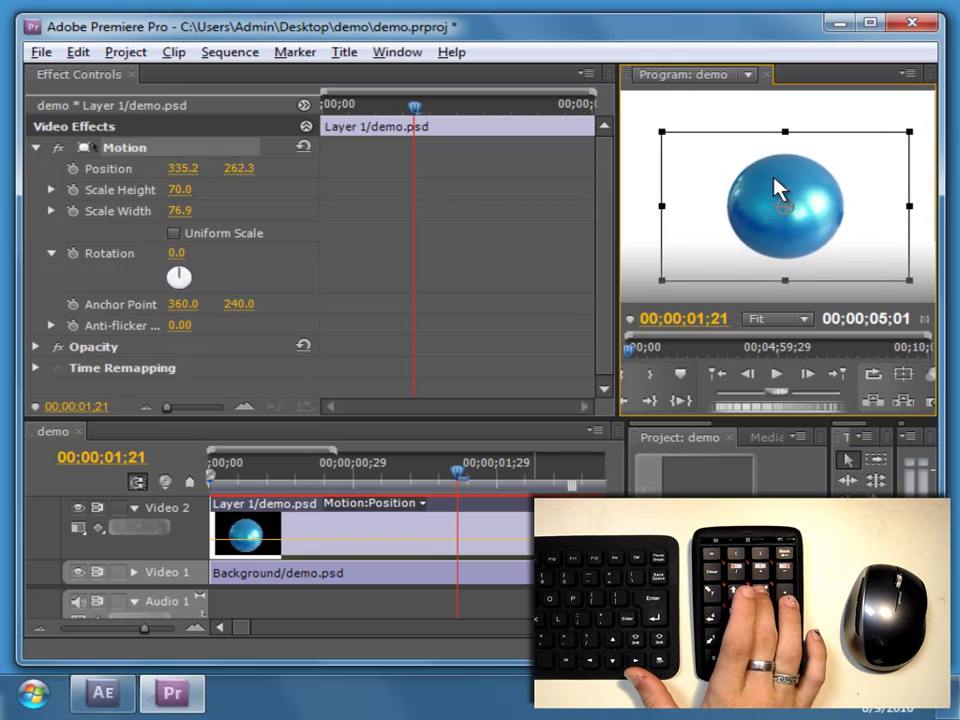
key(Right)
key(Right)
key(Right)
key(Up)
key(Up)
key(Up)
key(Right)
key(Right)
key(Right)
key(Up)
key(Up)
key(Up)
key(Right)
key(Right)
key(Right)
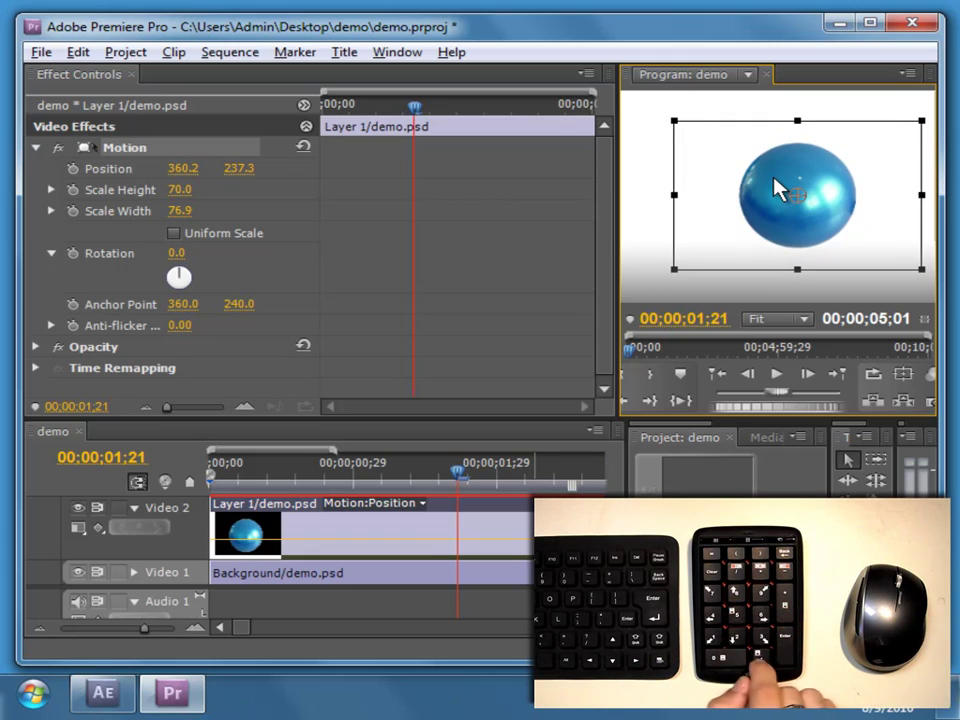
drag(826, 230, 809, 231)
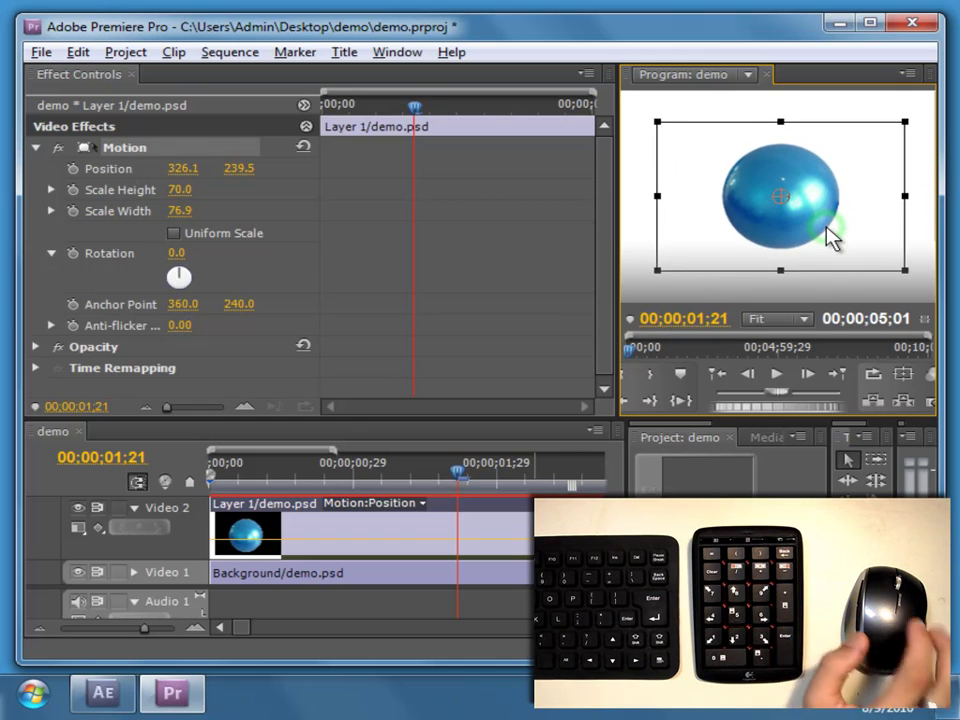
drag(826, 228, 831, 238)
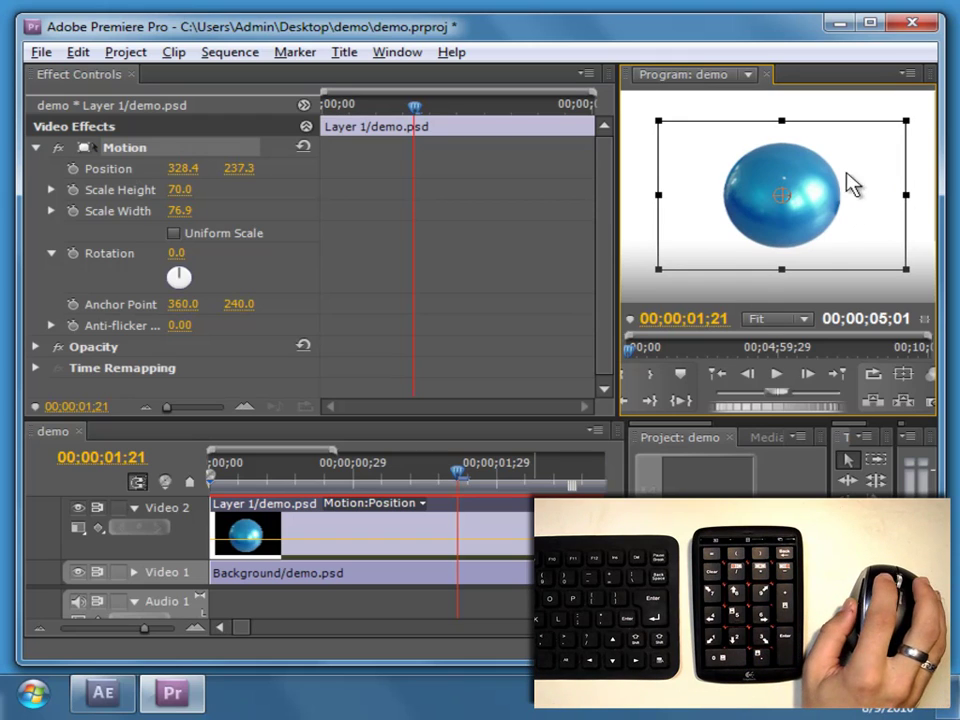
mouse_move(811, 231)
mouse_down()
mouse_move(822, 222)
mouse_move(829, 240)
mouse_up()
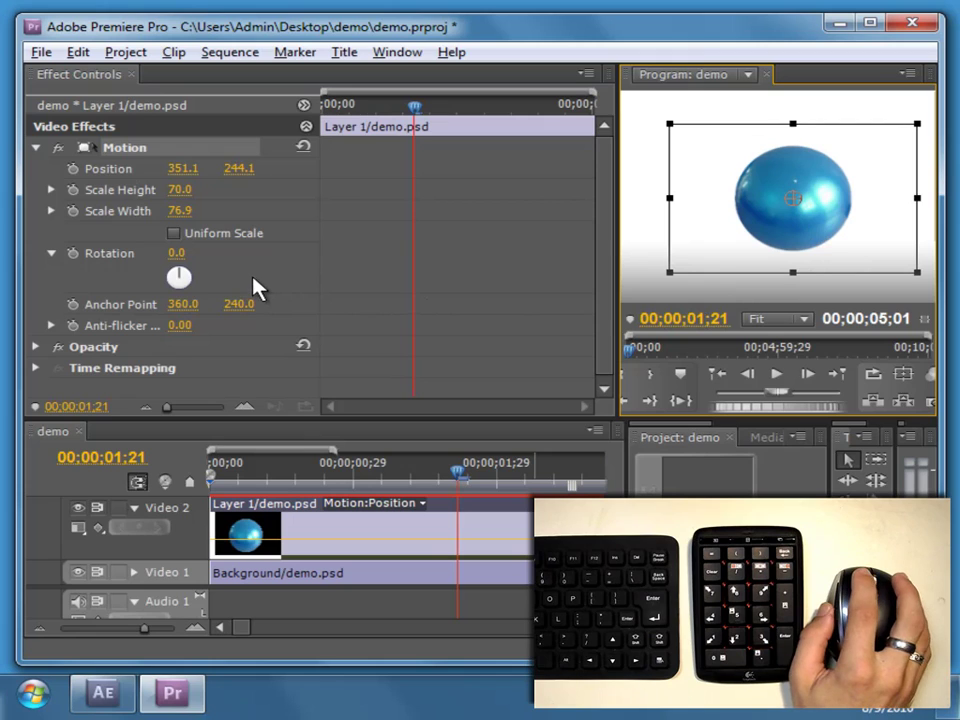
Expand Scale Height and lower its slider to flatten the ball
click(51, 189)
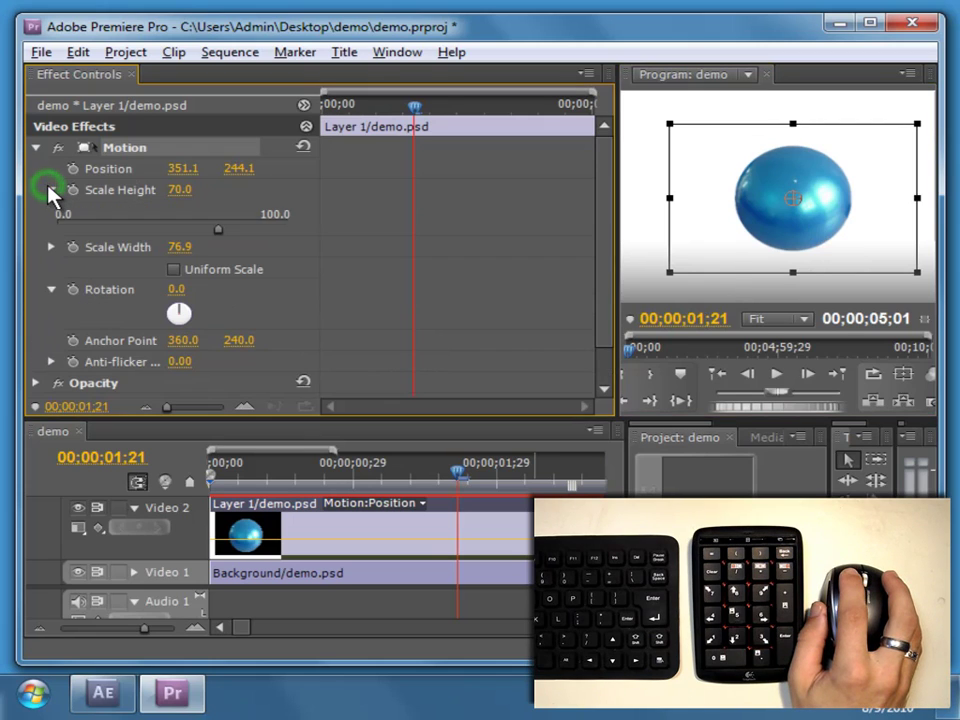
mouse_move(214, 229)
mouse_down()
mouse_move(203, 230)
mouse_move(211, 232)
mouse_up()
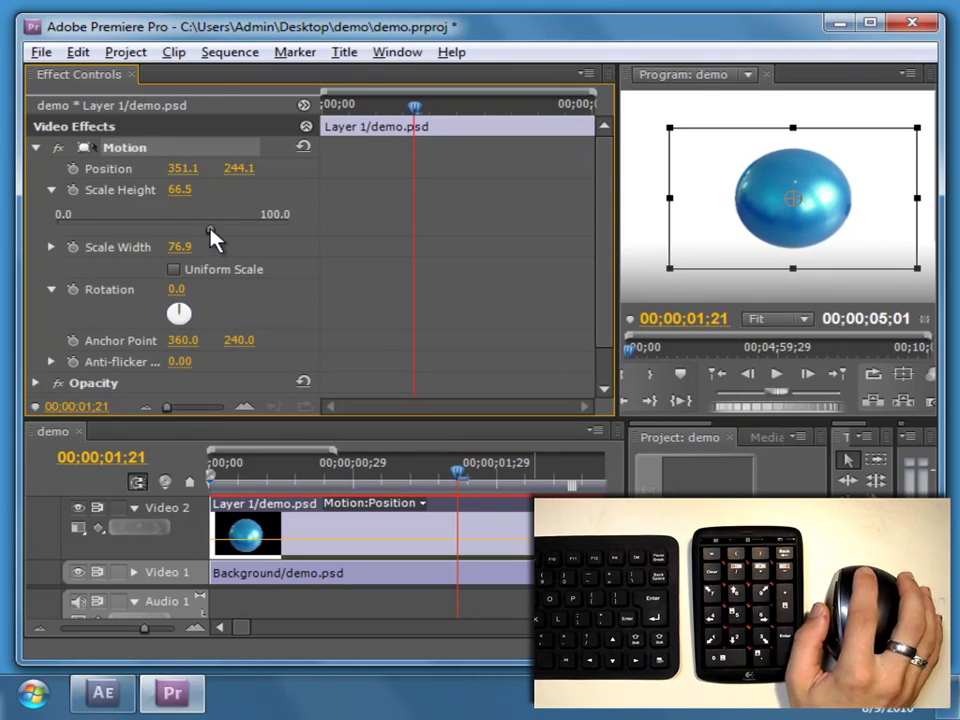
drag(210, 230, 186, 232)
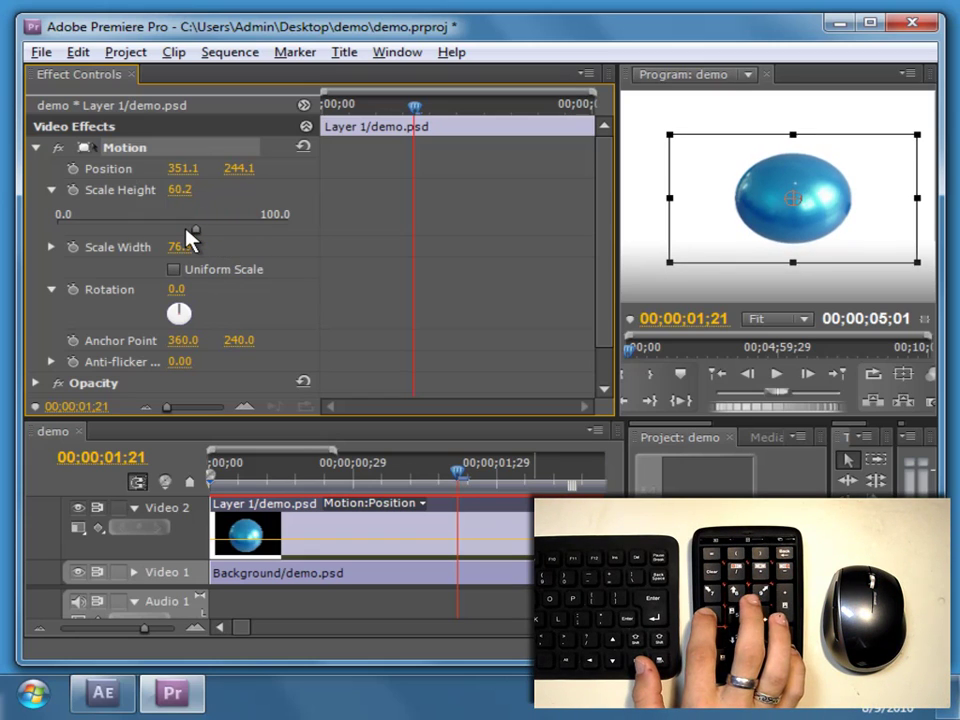
key(Left)
key(Left)
key(Left)
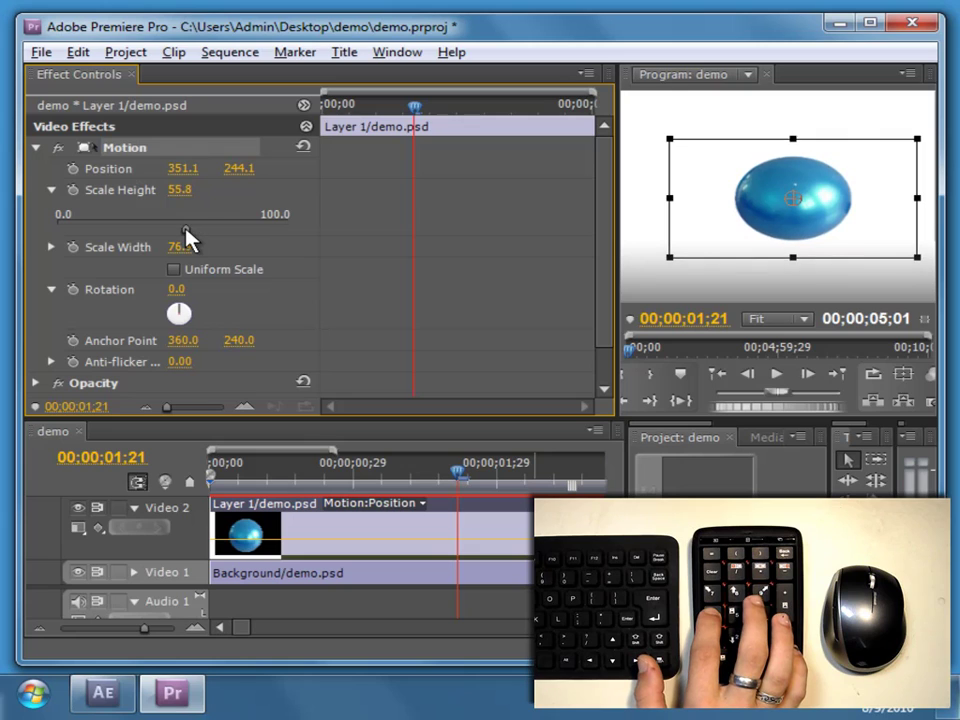
key(Left)
key(Left)
key(Left)
key(Left)
key(Left)
key(Left)
key(Left)
key(Left)
key(Left)
key(Left)
key(Left)
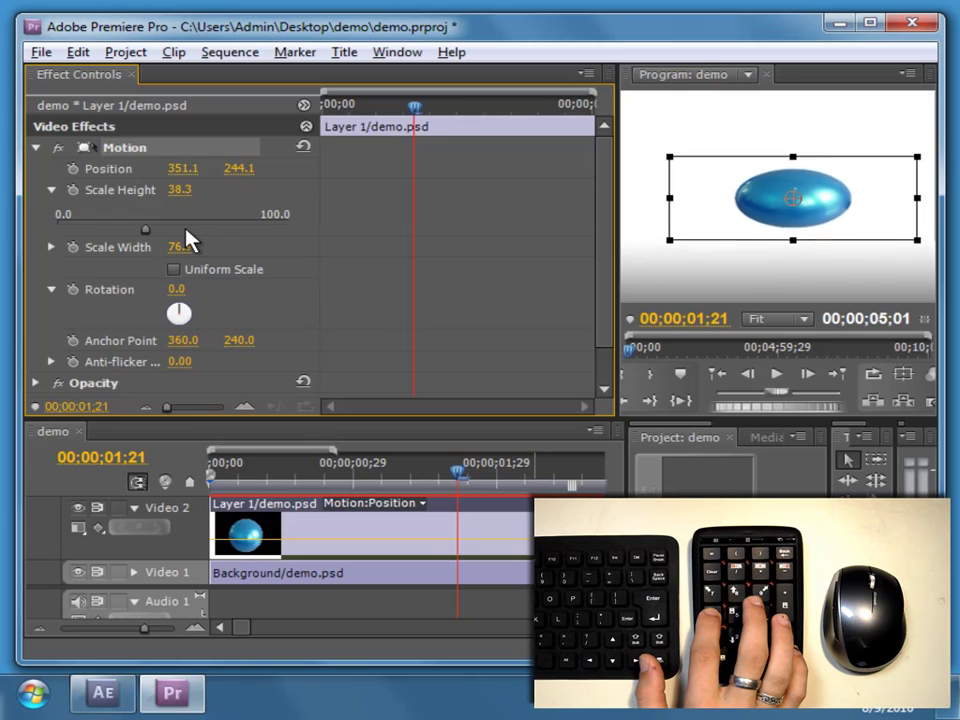
key(Left)
key(Left)
key(Left)
key(Left)
key(Left)
key(Left)
key(Left)
key(Left)
key(Left)
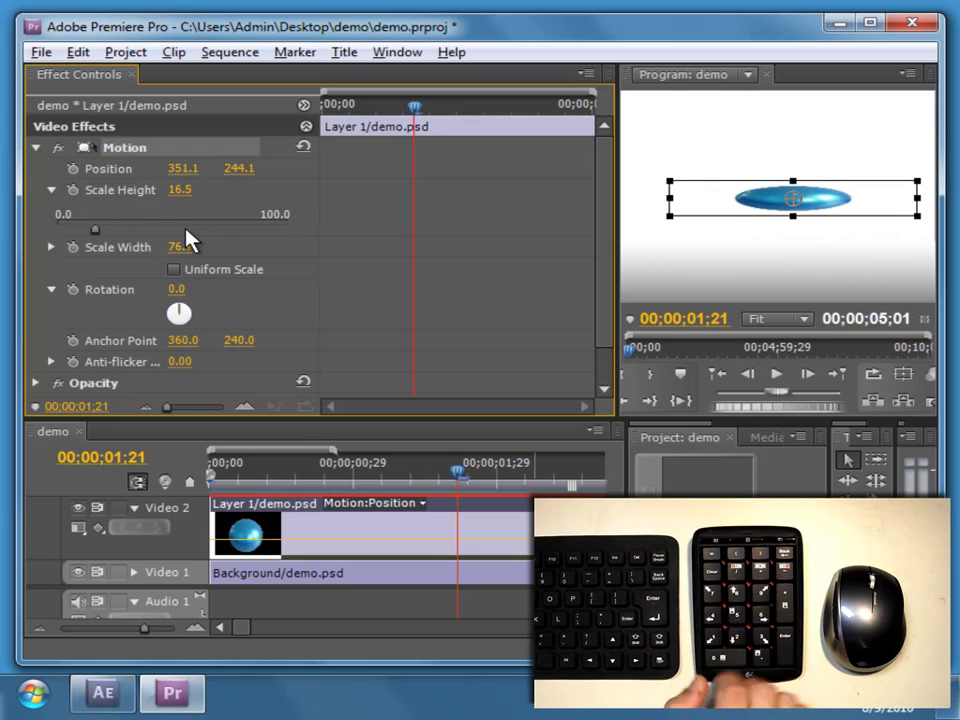
Raise Scale Height back toward 70, then fine-tune it to 66.5
key(Right)
key(Right)
key(Right)
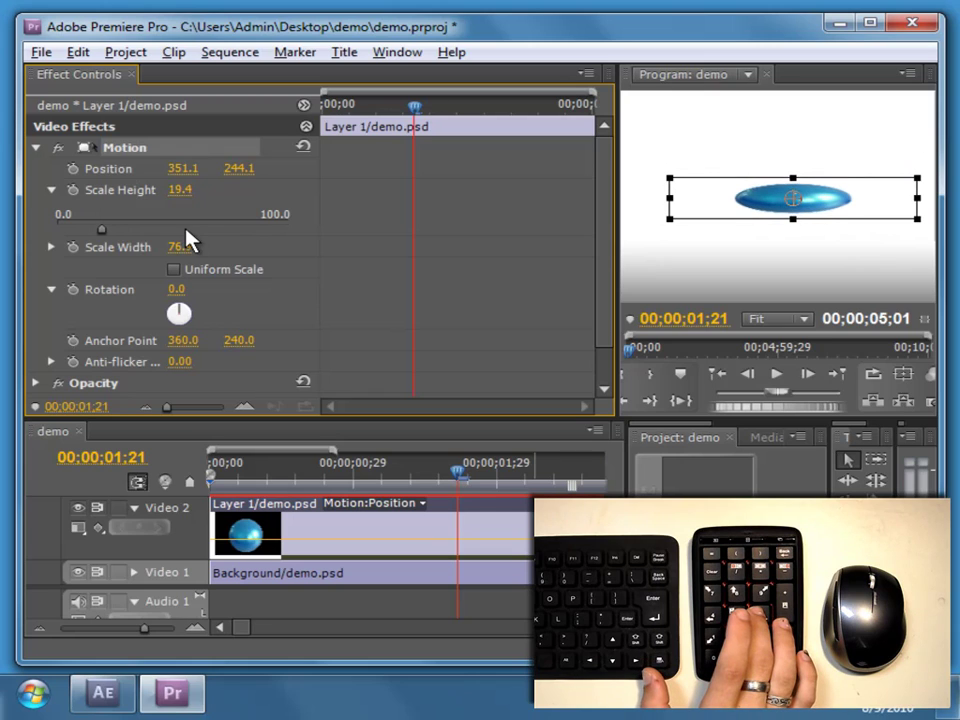
key(Right)
key(Right)
key(Right)
key(Right)
key(Right)
key(Right)
key(Right)
key(Right)
key(Right)
key(Right)
key(Right)
key(Right)
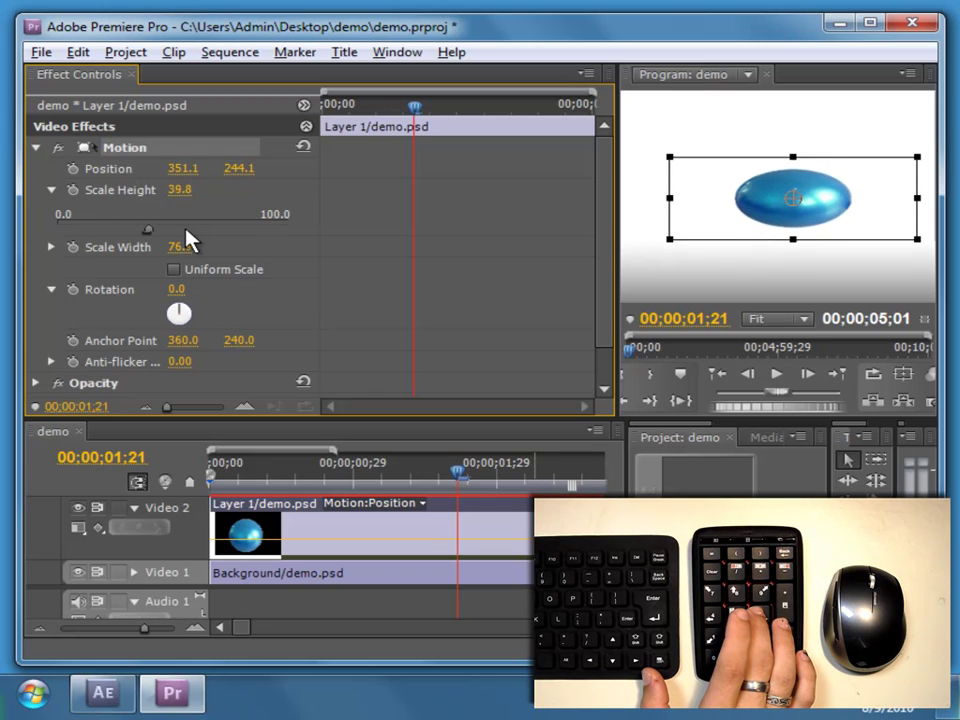
key(Right)
key(Right)
key(Right)
key(Right)
key(Right)
key(Right)
key(Right)
key(Right)
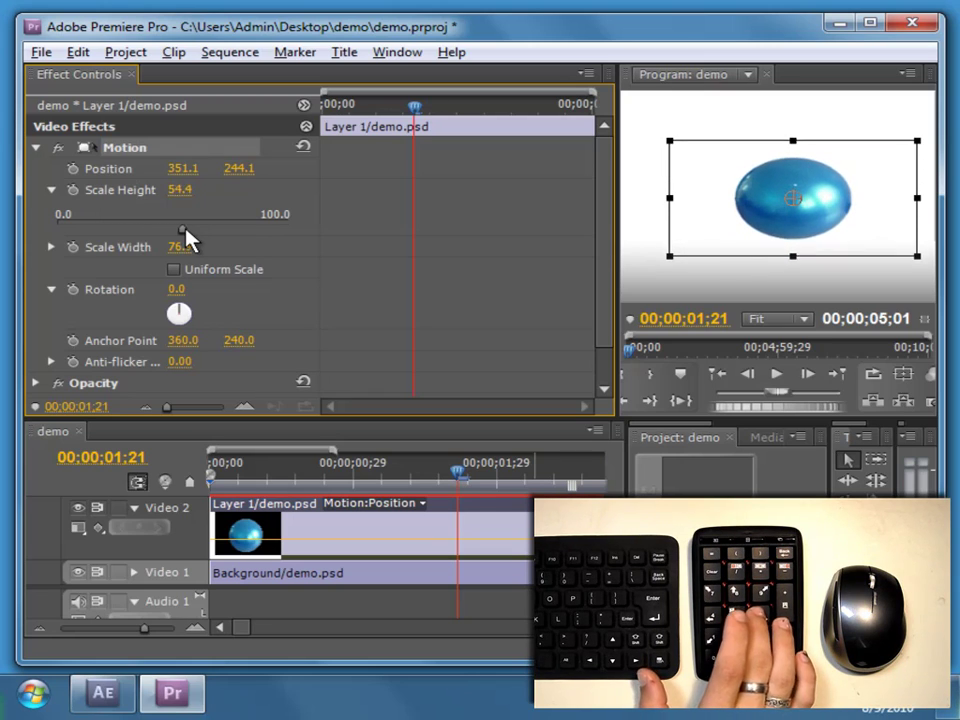
key(Right)
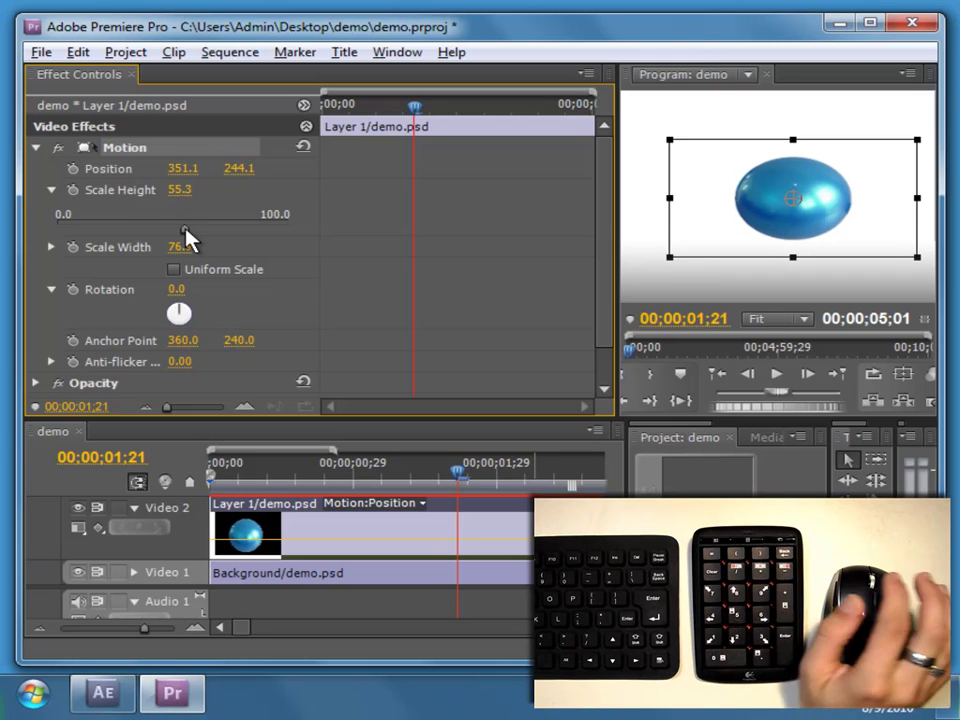
mouse_move(184, 228)
mouse_down()
mouse_move(219, 205)
mouse_move(206, 229)
mouse_move(216, 221)
mouse_up()
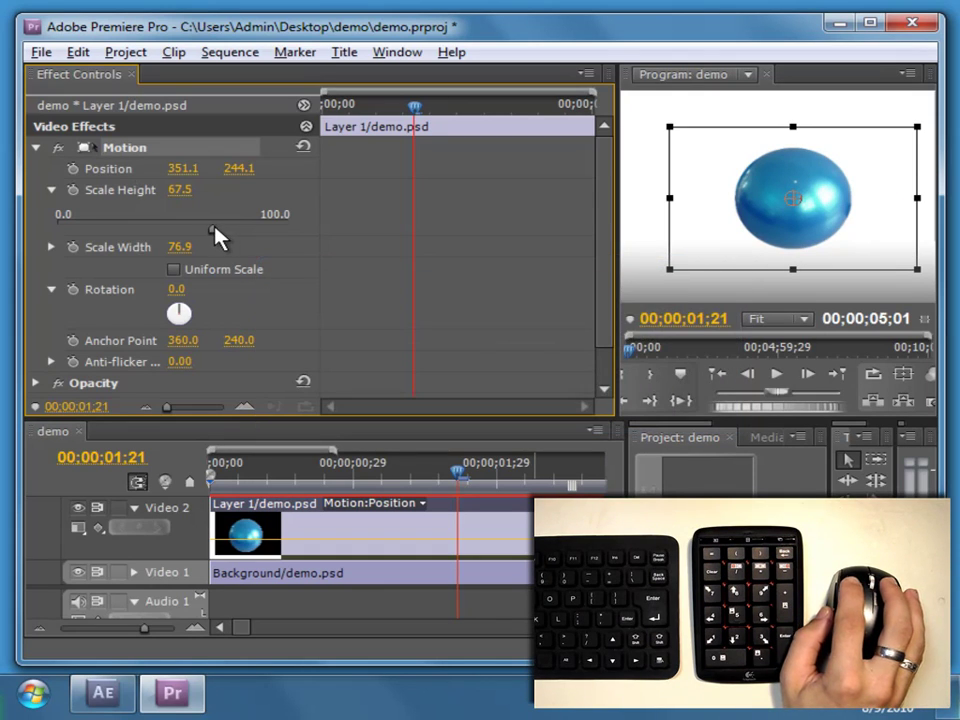
key(Left)
key(Left)
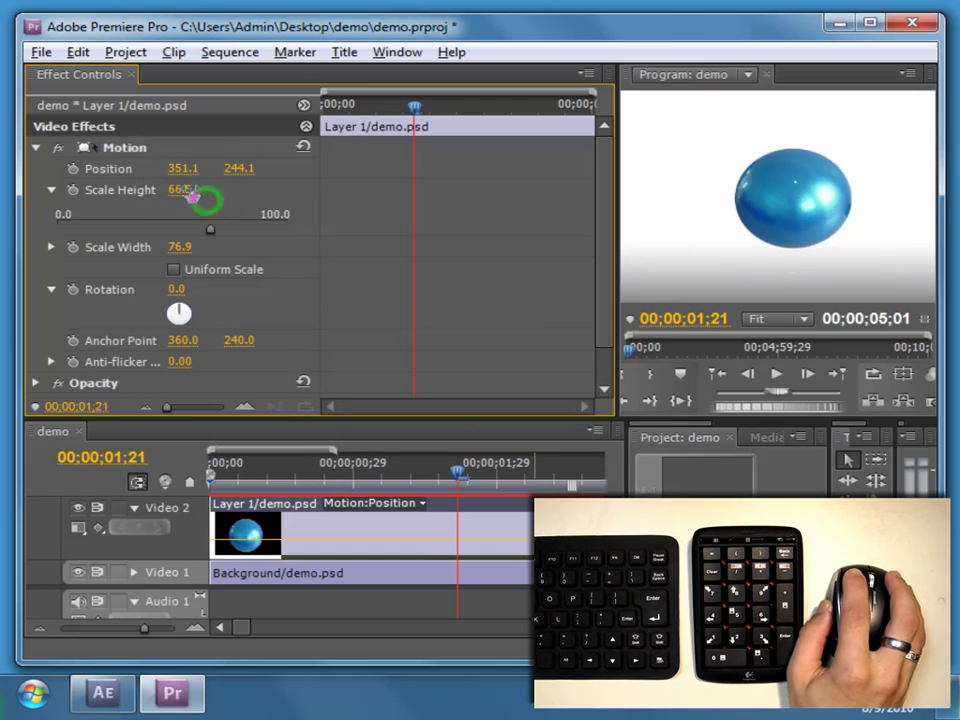
Scrub Scale Height down to about 54.5, then step it up to 56.5
drag(171, 189, 183, 200)
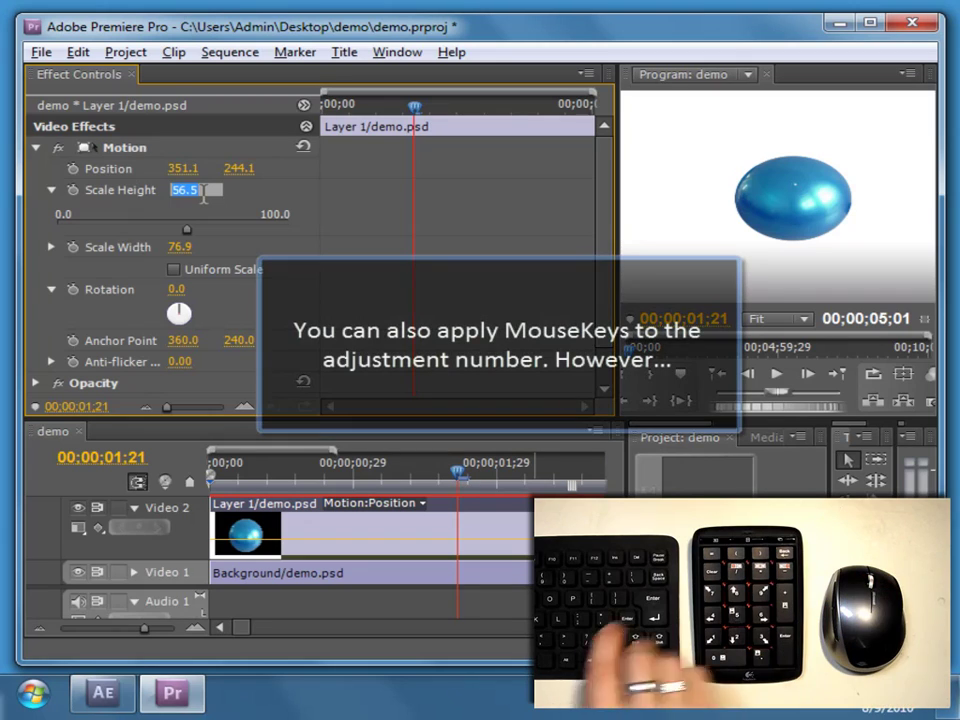
key(Left)
key(Up)
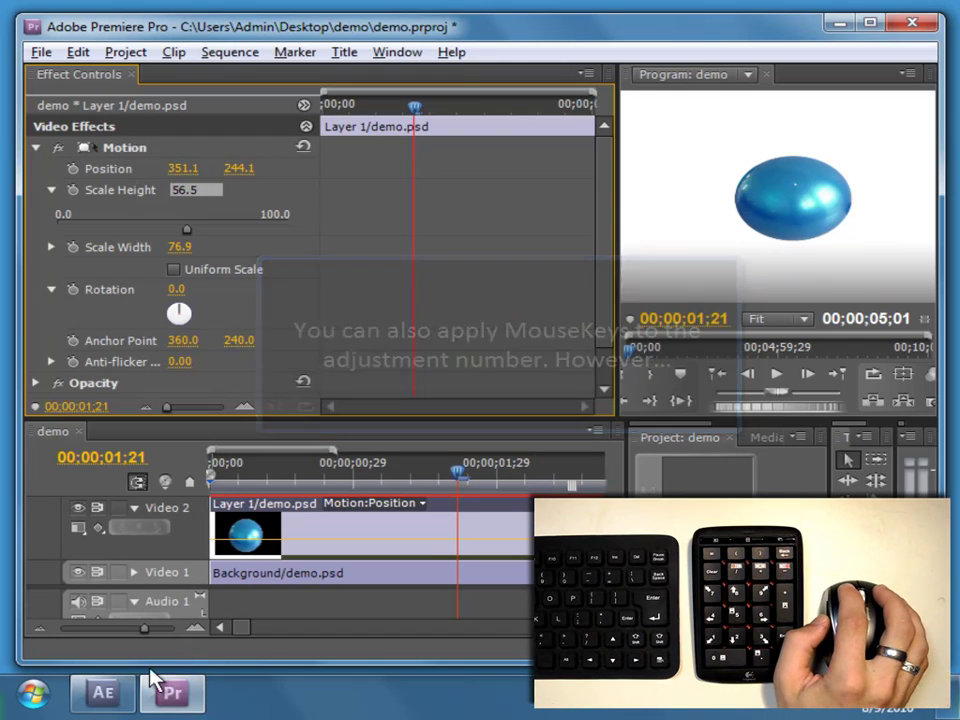
In After Effects, nudge Layer 1's Position X to about 345.3 and commit it
click(130, 692)
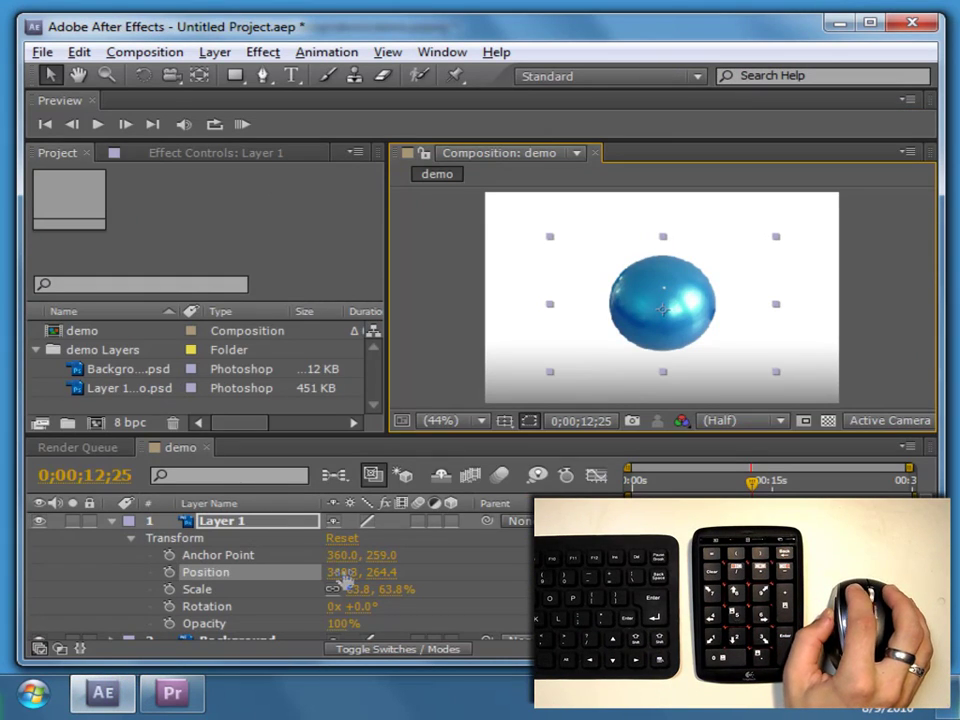
click(341, 574)
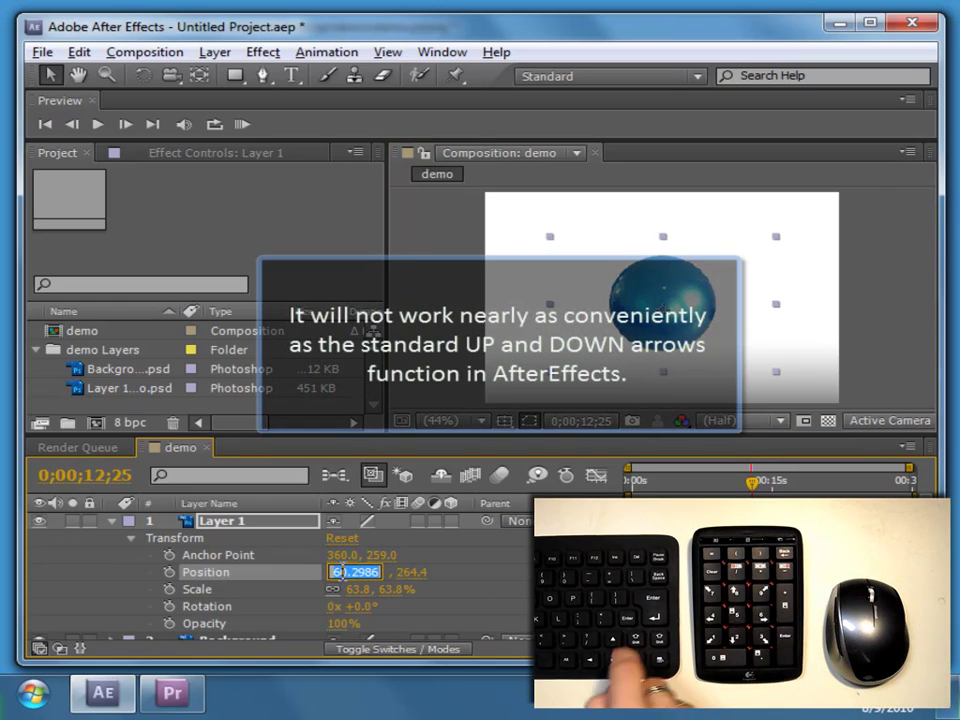
key(Up)
key(Down)
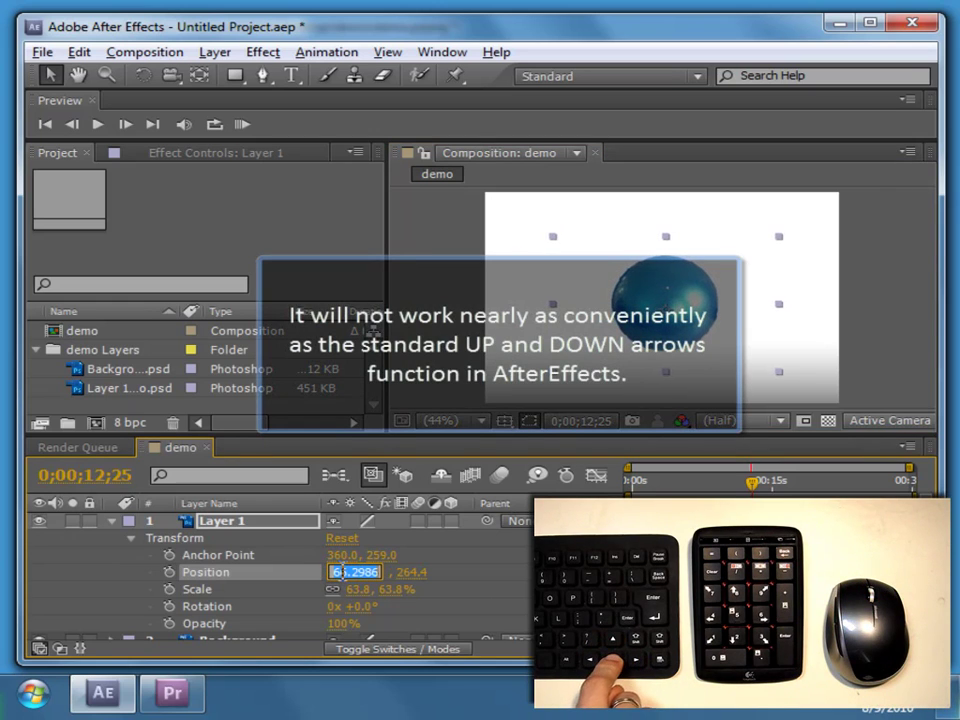
key(Down)
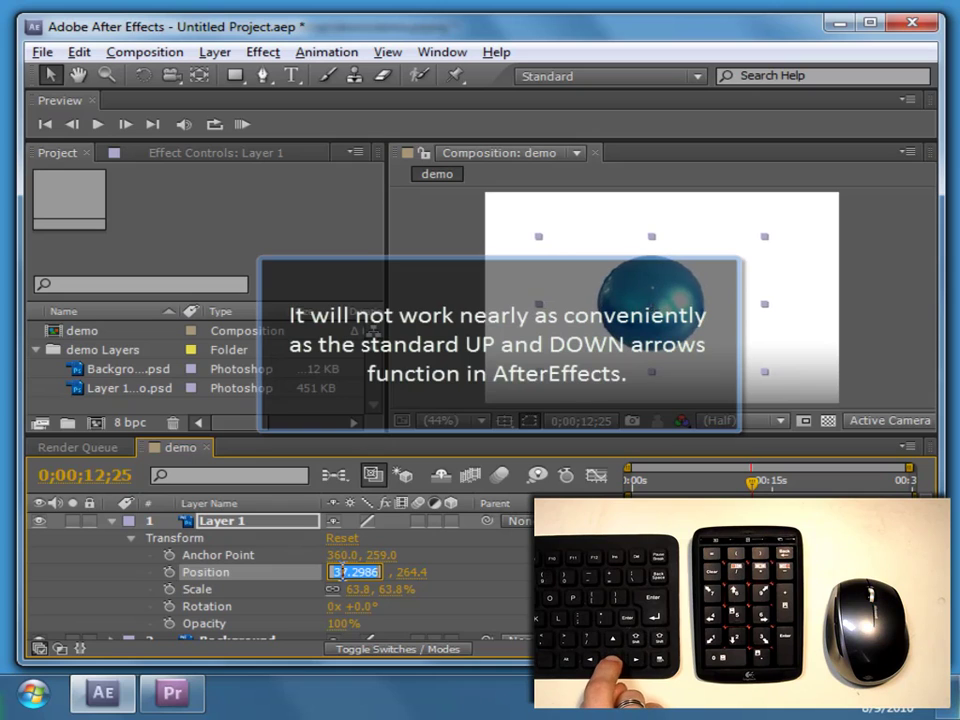
key(shift+Down)
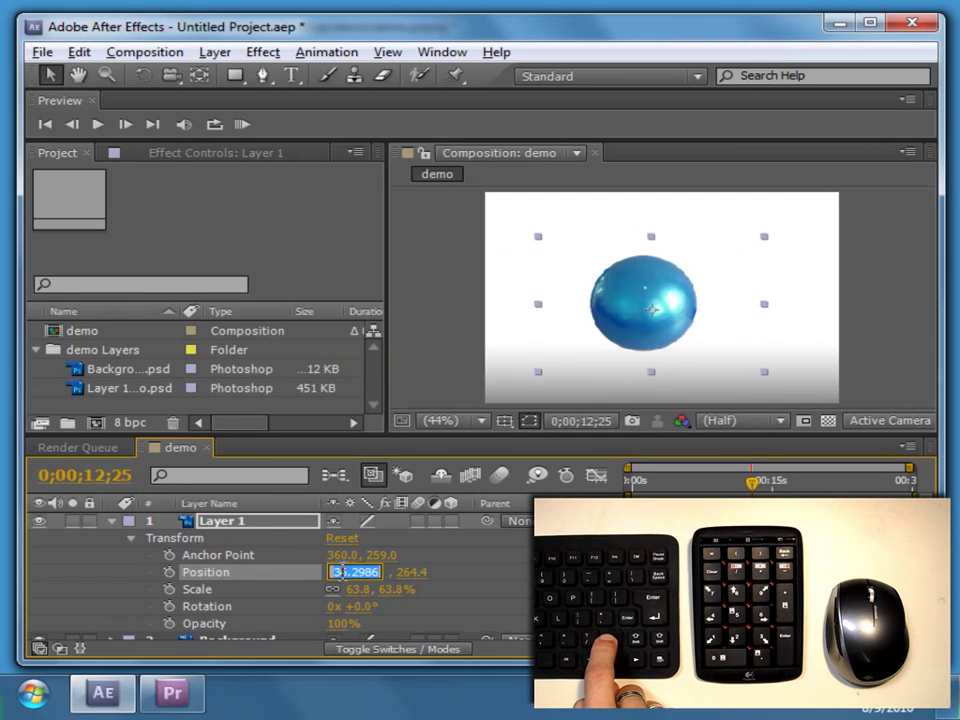
key(shift+Up)
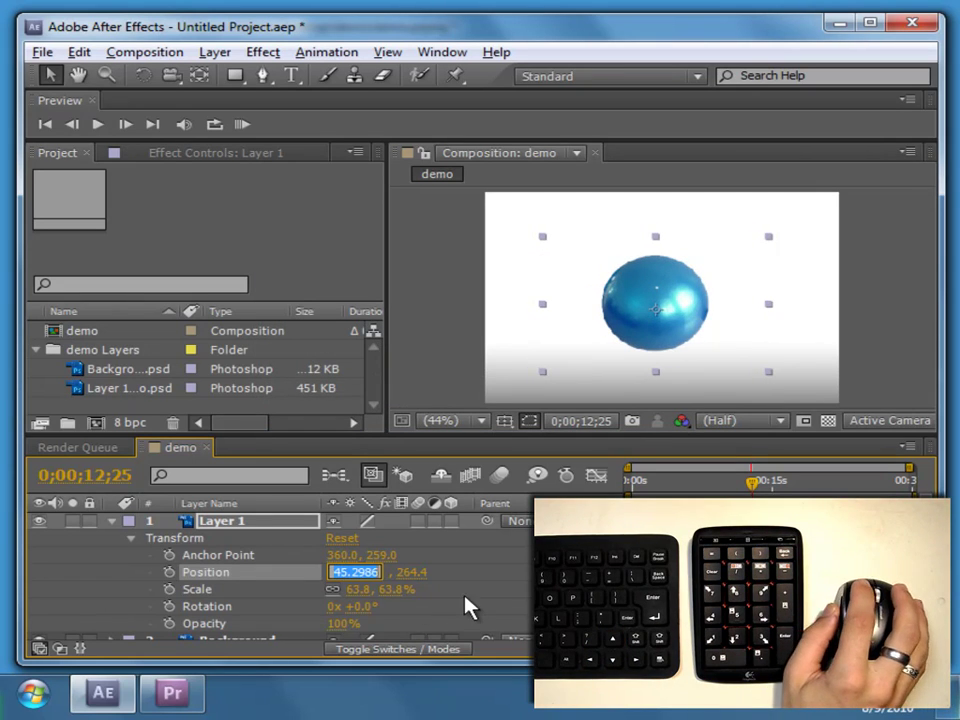
click(463, 597)
Back in Premiere Pro, scrub and step the ball's Scale Height to 54.5
click(839, 24)
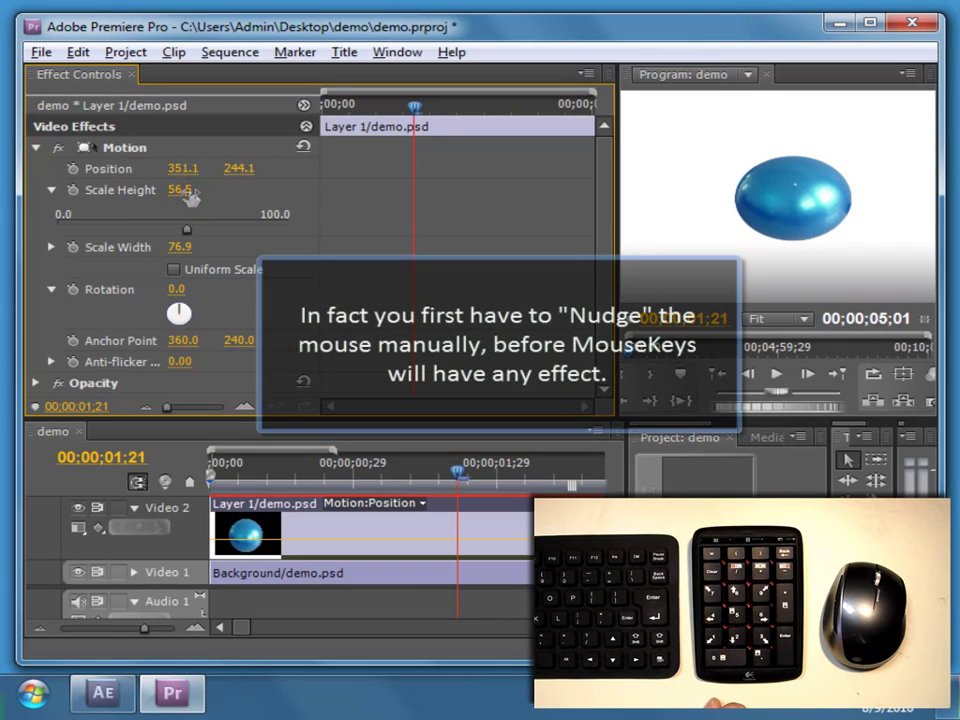
mouse_move(191, 192)
mouse_down()
mouse_move(229, 192)
mouse_move(189, 196)
mouse_up()
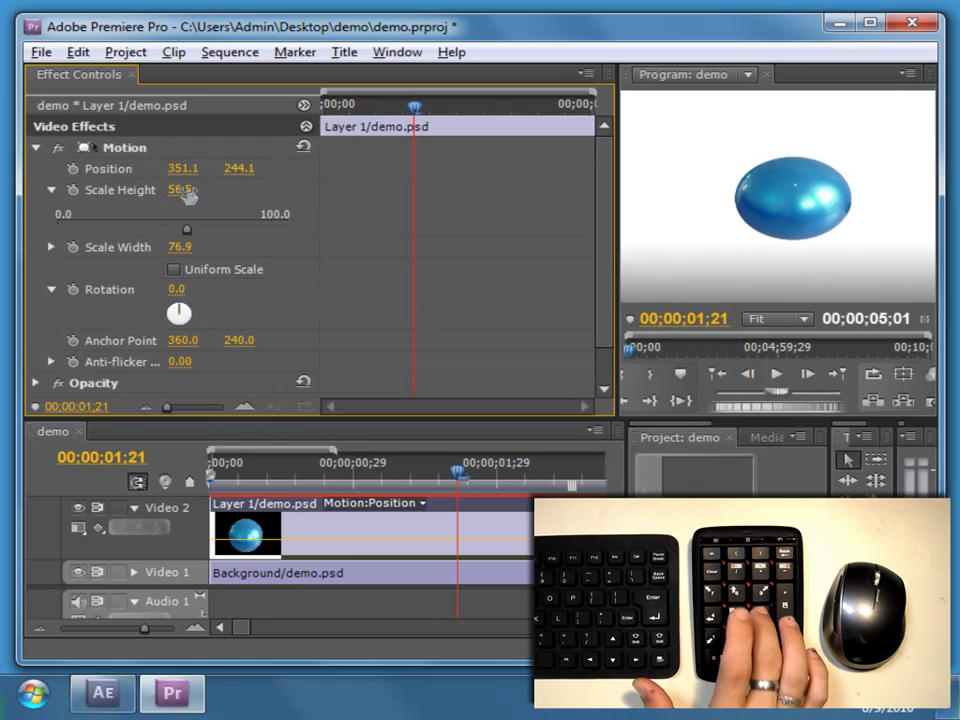
key(Down)
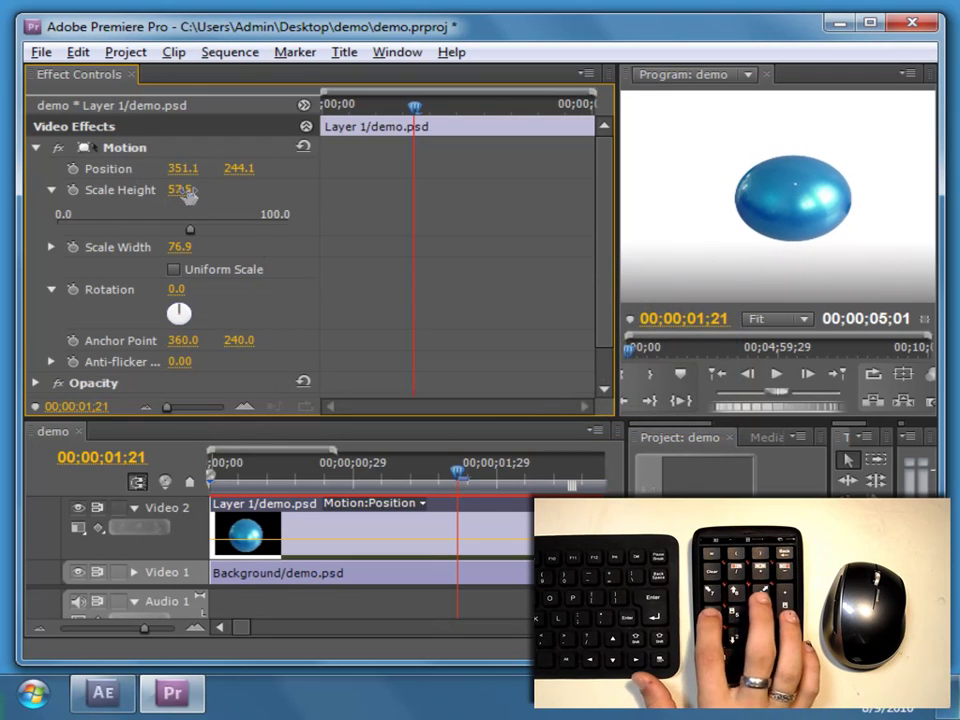
key(Down)
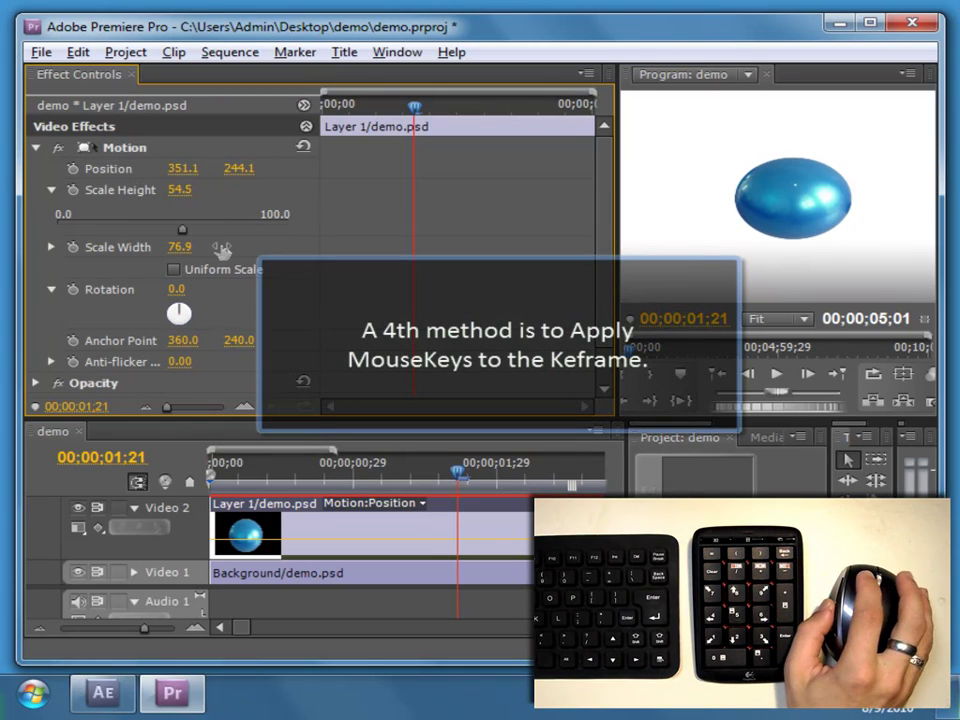
Enable Rotation keyframing for the ball, select it in the Program monitor, then minimize Premiere Pro
click(72, 289)
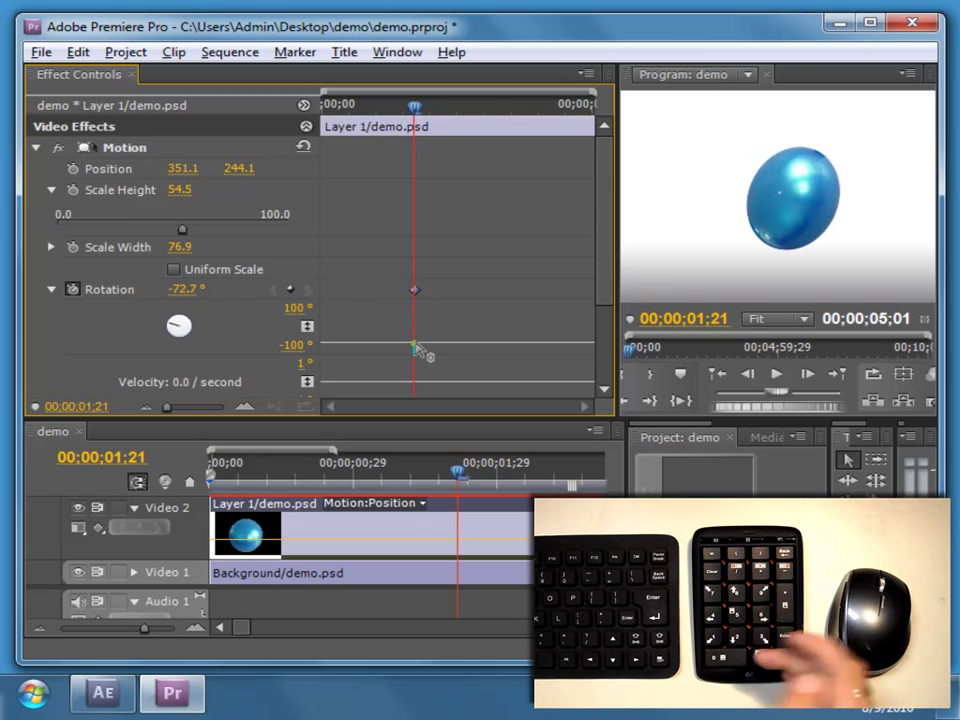
click(823, 218)
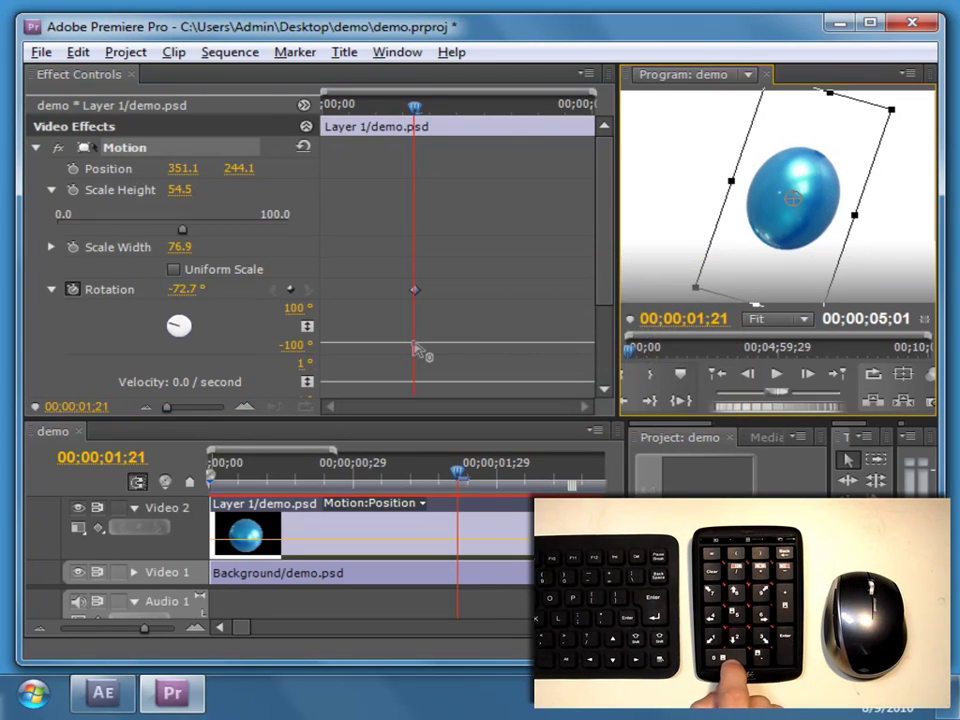
click(416, 340)
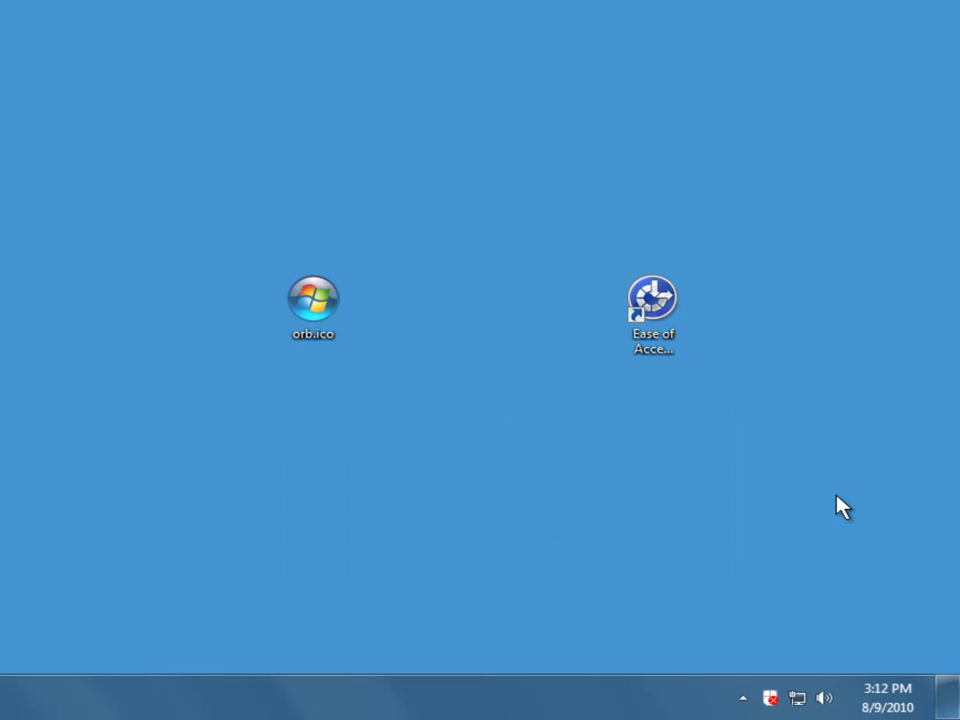
Open the Set up Mouse Keys page from Ease of Access keyboard settings
double_click(653, 311)
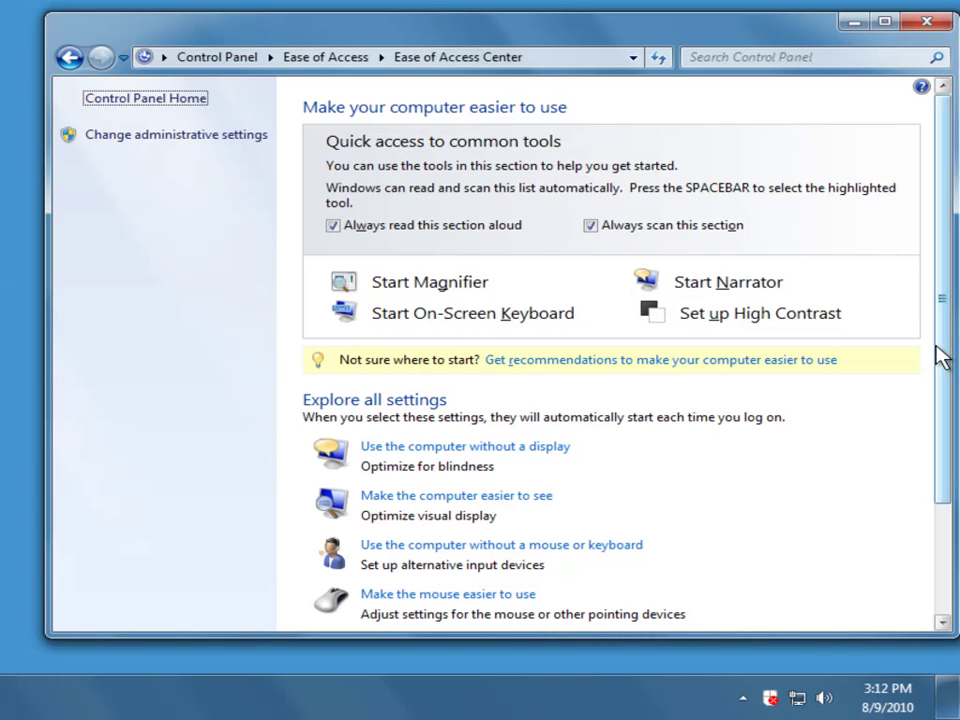
scroll(936, 350, down, 3)
click(530, 497)
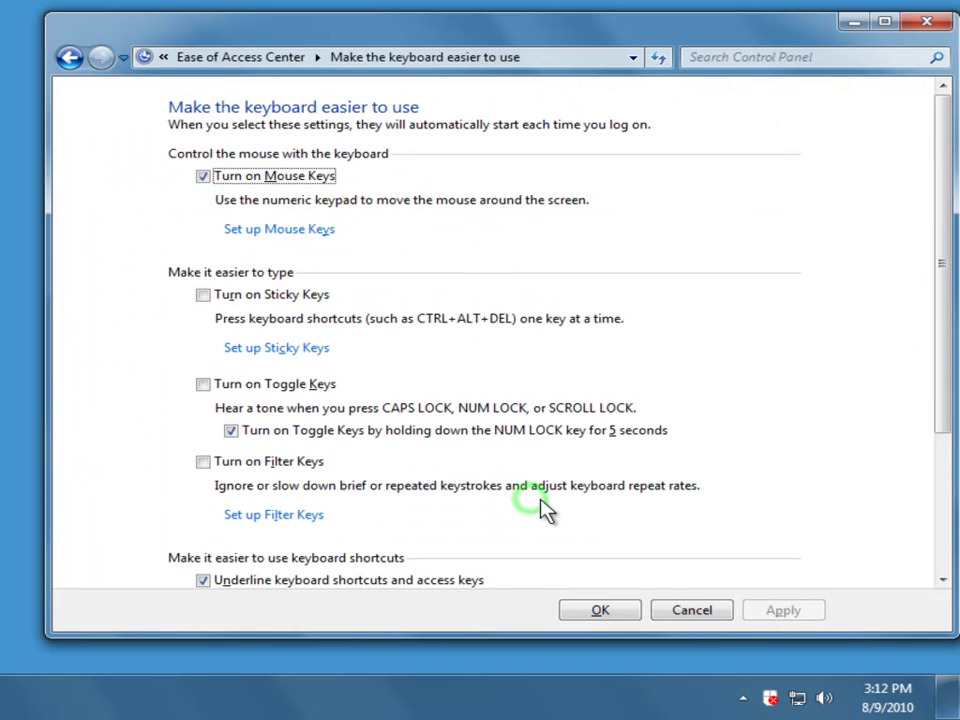
click(291, 232)
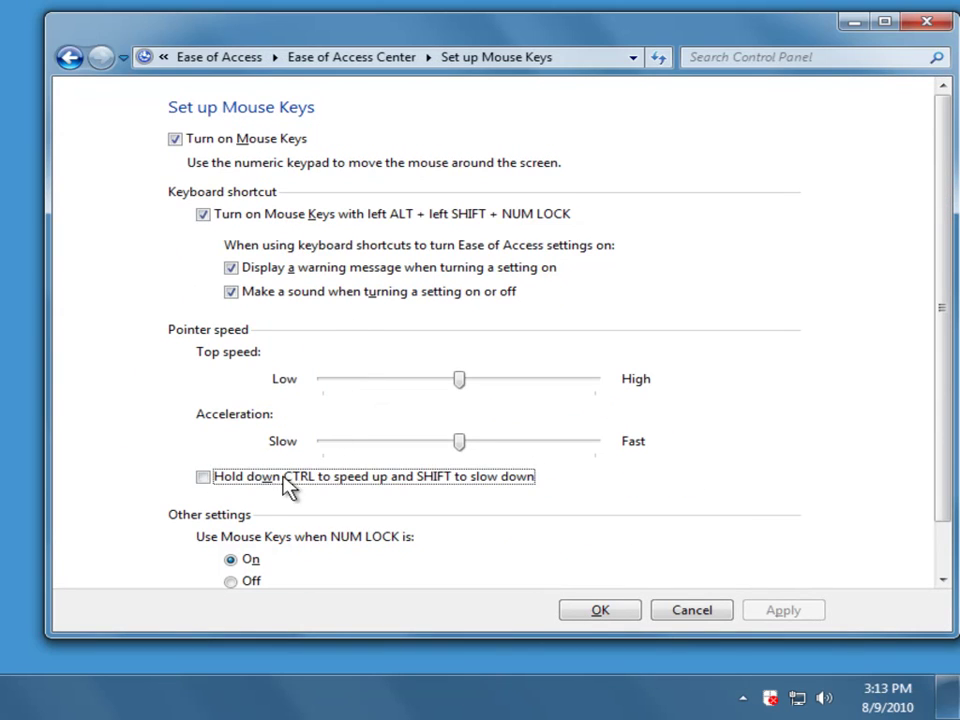
Enable CTRL to speed up, SHIFT to slow down, and NUM LOCK Off, then save
click(205, 478)
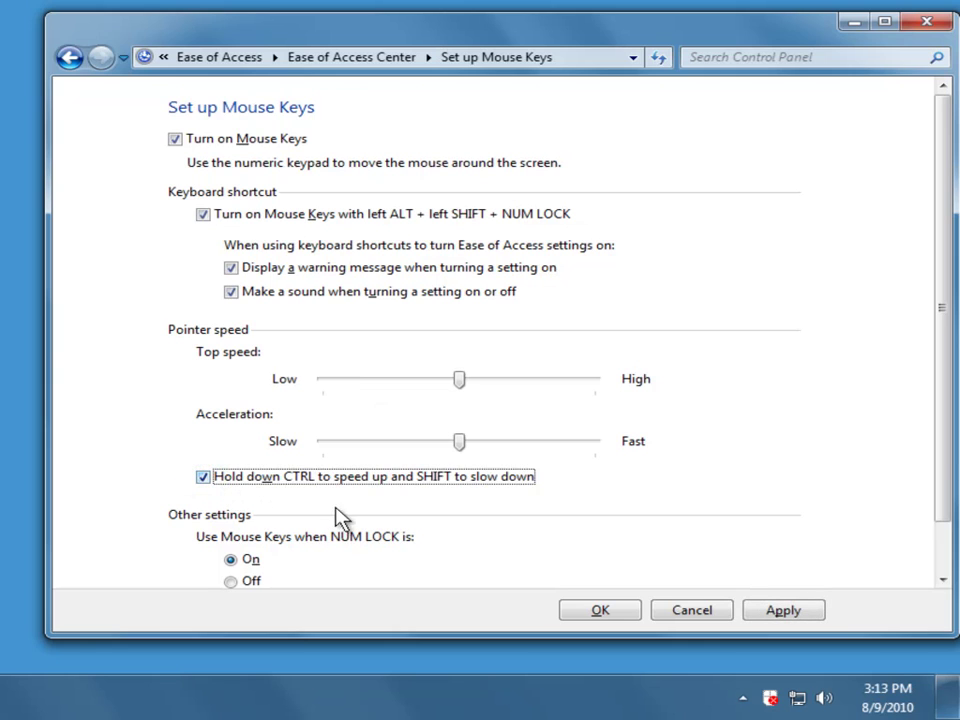
drag(945, 437, 948, 513)
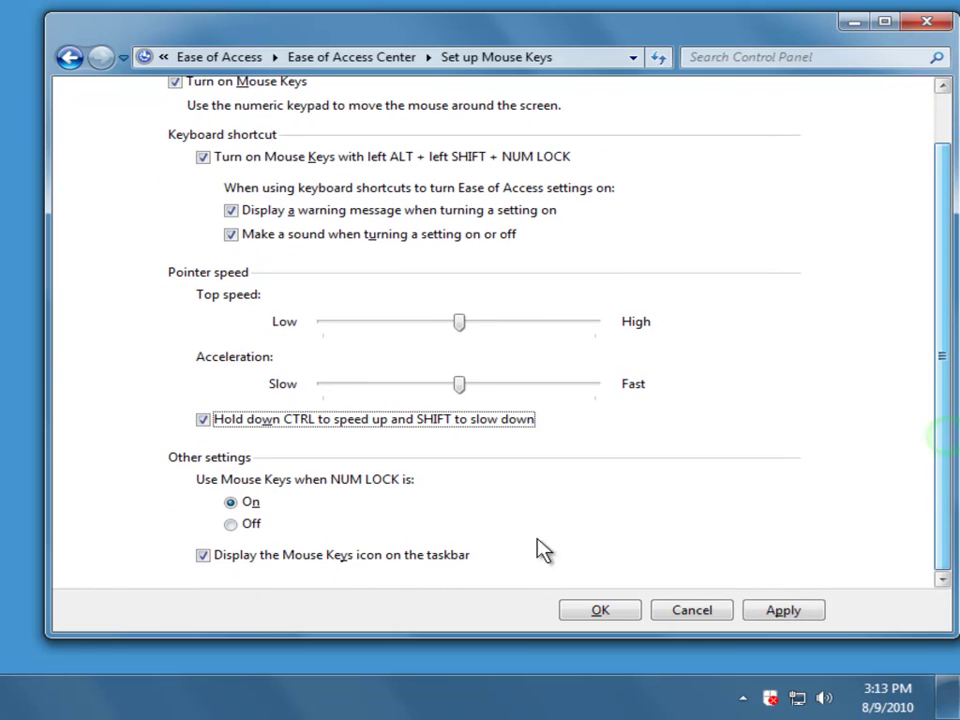
click(236, 524)
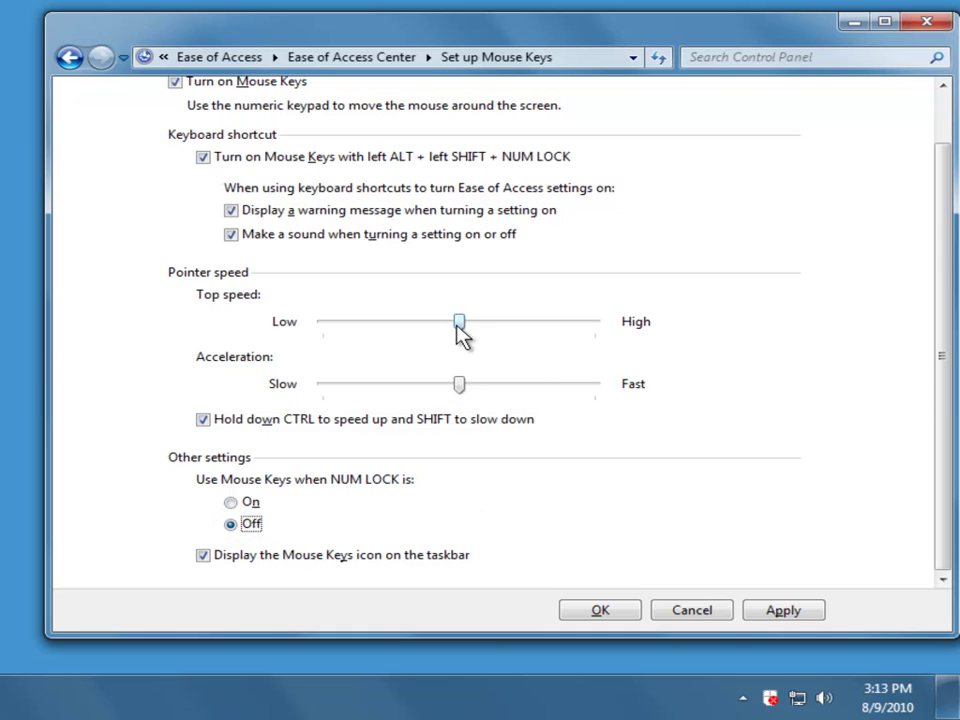
drag(457, 325, 461, 328)
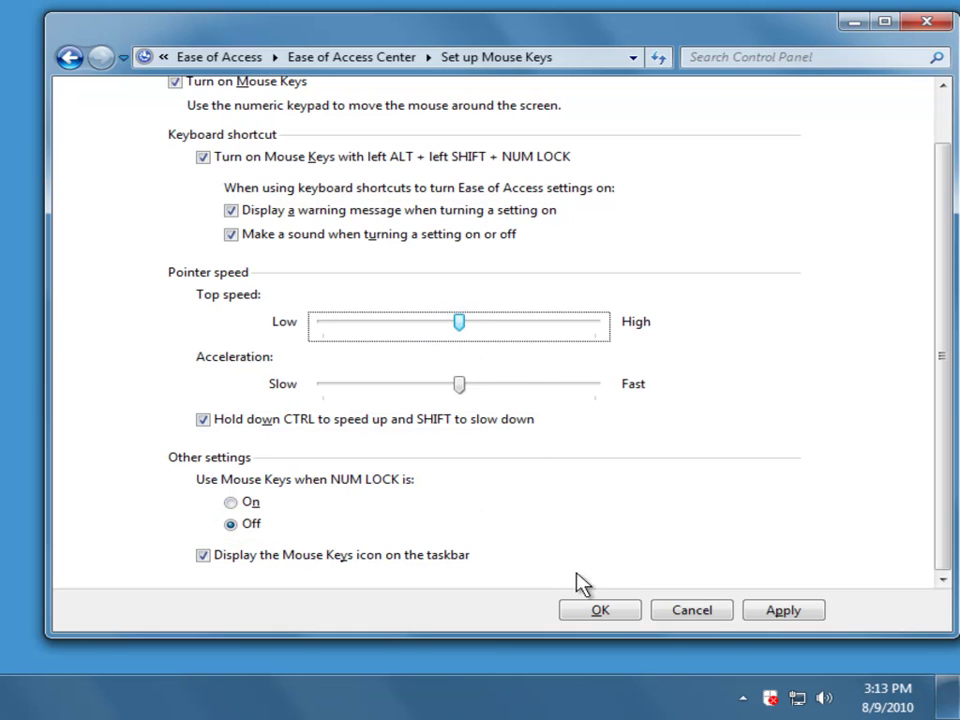
click(613, 610)
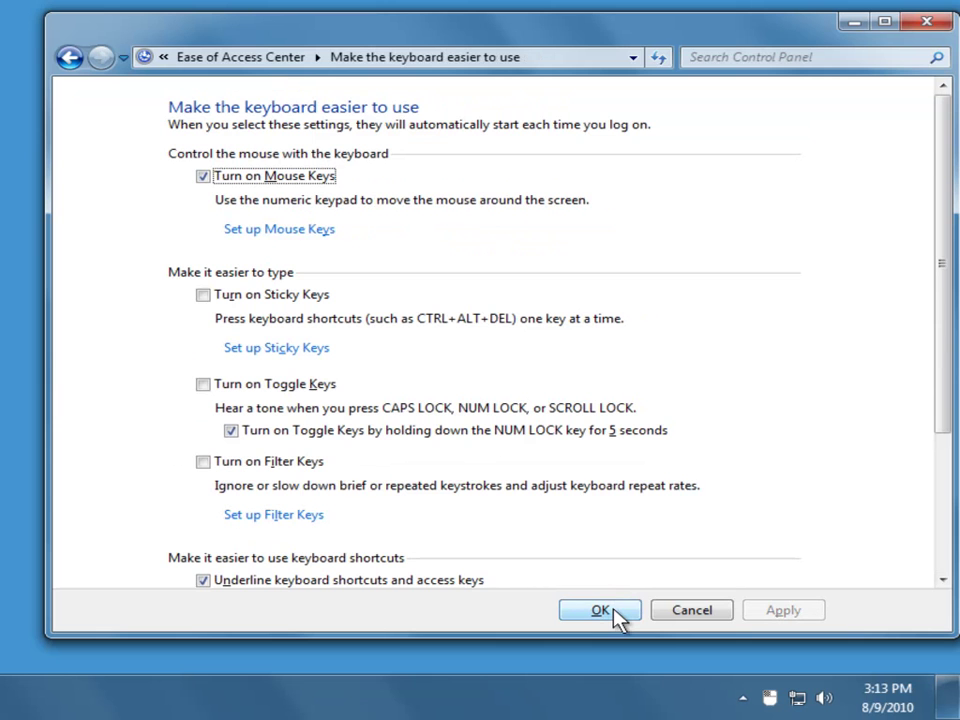
Close Control Panel and select the orb.ico icon on the desktop
click(853, 22)
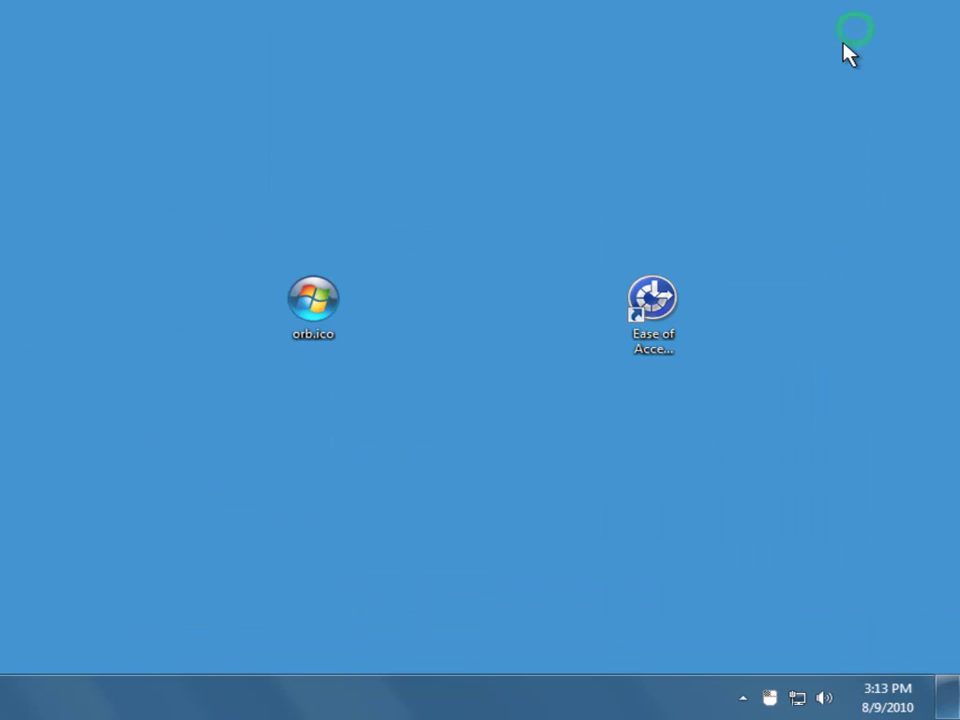
click(314, 304)
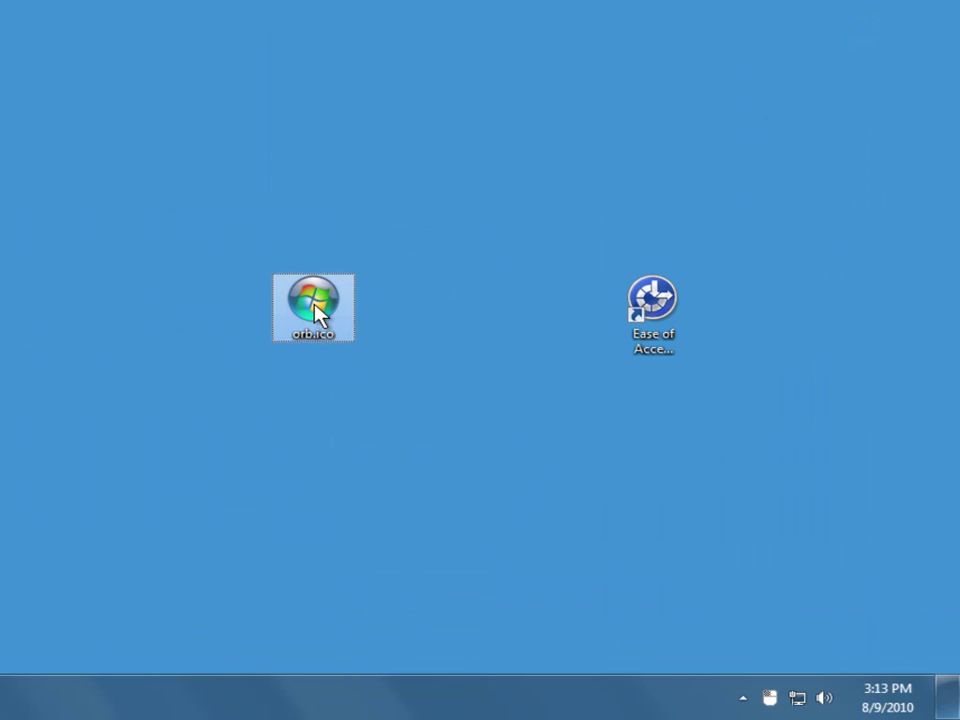